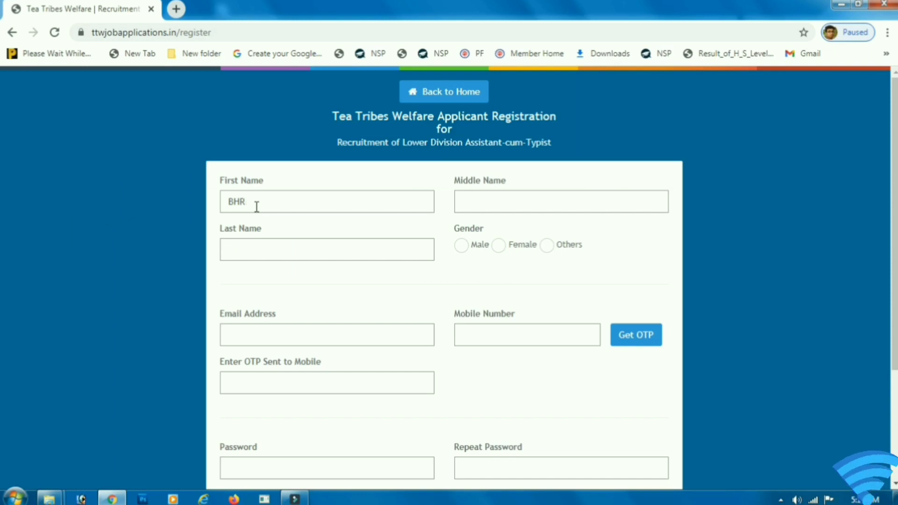
Step: Enter the applicant's first and last name and set gender to Male
key("Tab")
key("space")
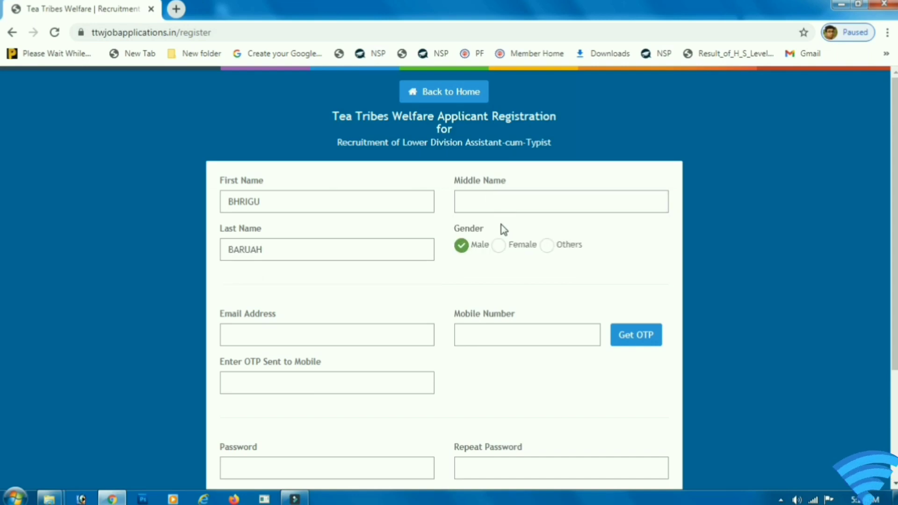
left_click(499, 245)
left_click(463, 246)
Step: Fill in the saved e-mail address and the mobile number, then request an OTP
left_click(323, 336)
type("bar")
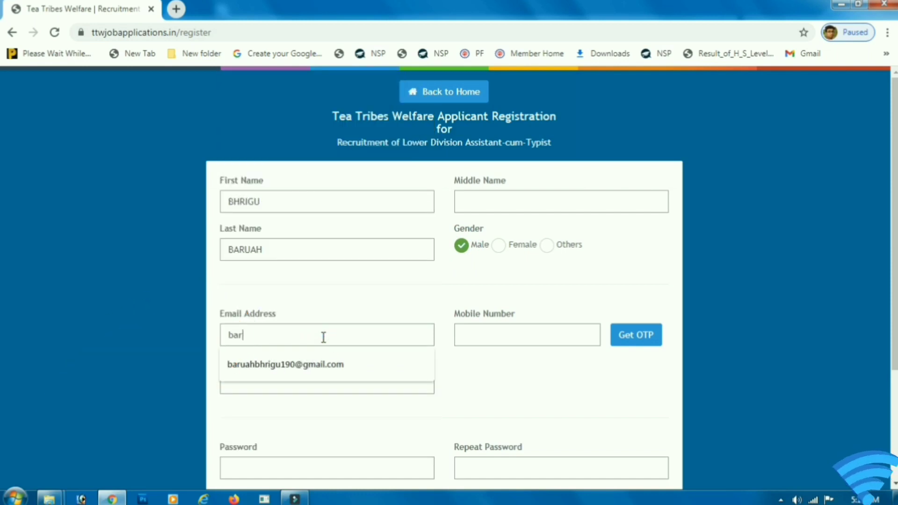
key("Down")
key("Return")
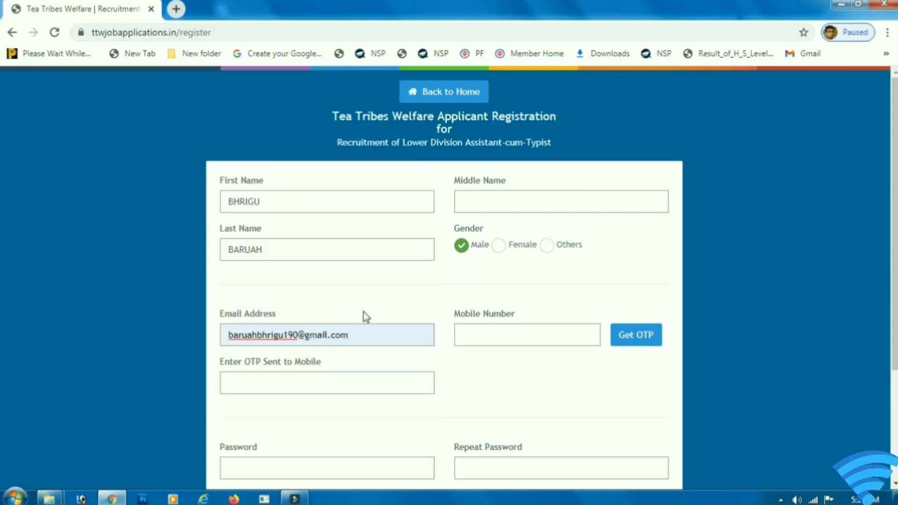
left_click_drag(230, 341, 343, 357)
left_click(501, 328)
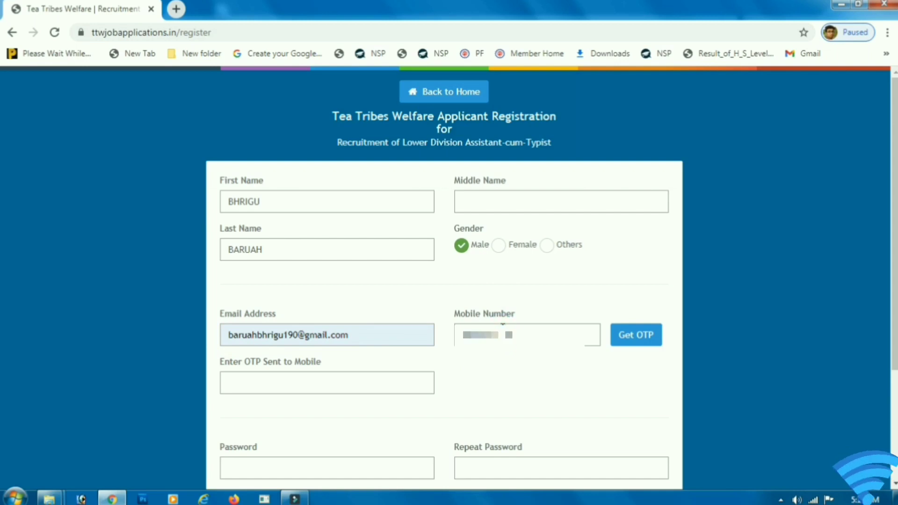
left_click(640, 333)
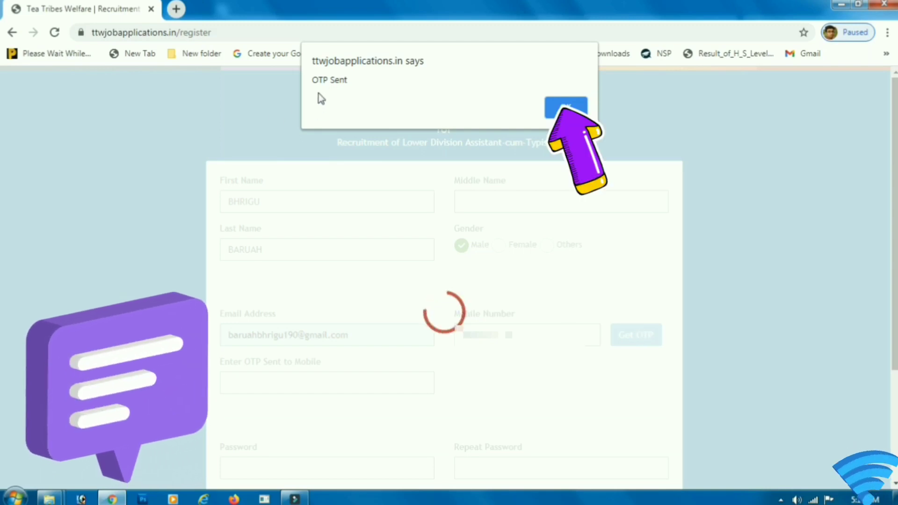
Step: Dismiss the OTP Sent alert, then enter the received OTP and a matching password
left_click_drag(314, 80, 440, 97)
left_click(570, 113)
scroll(273, 230, "down", 3)
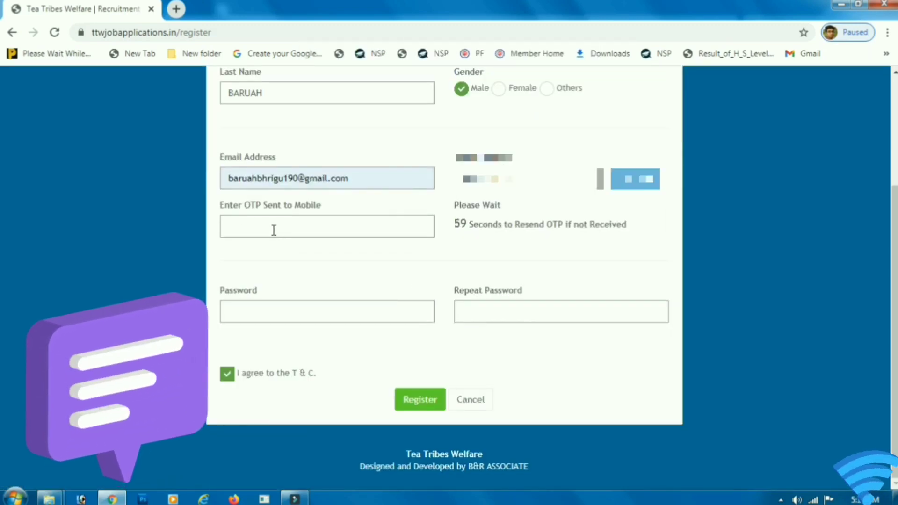
left_click(273, 230)
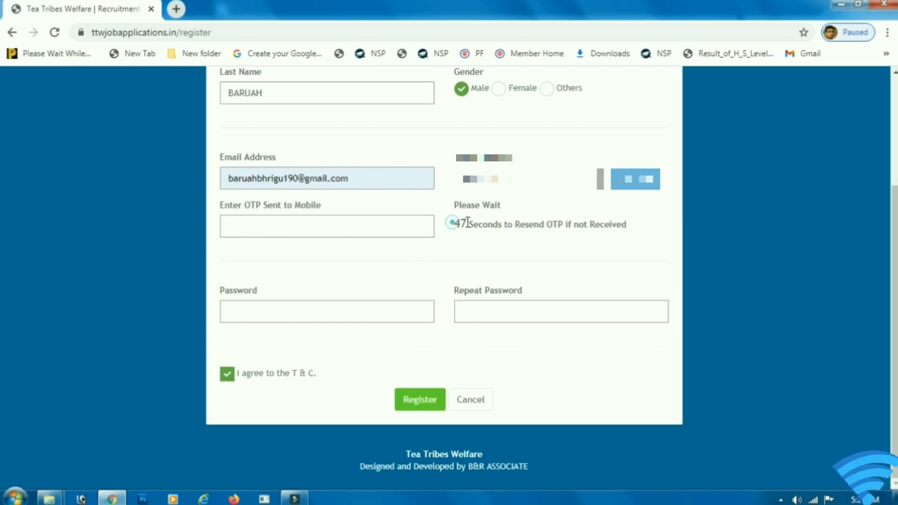
left_click_drag(455, 223, 630, 225)
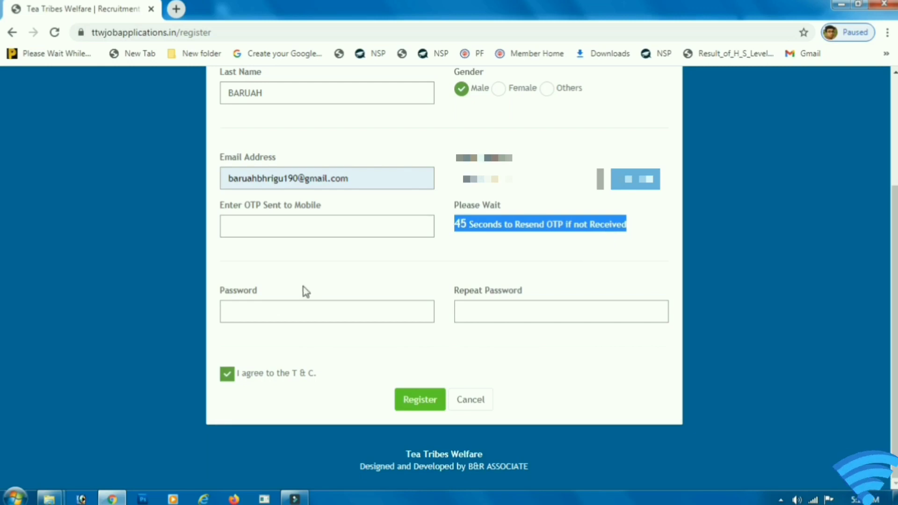
left_click(271, 312)
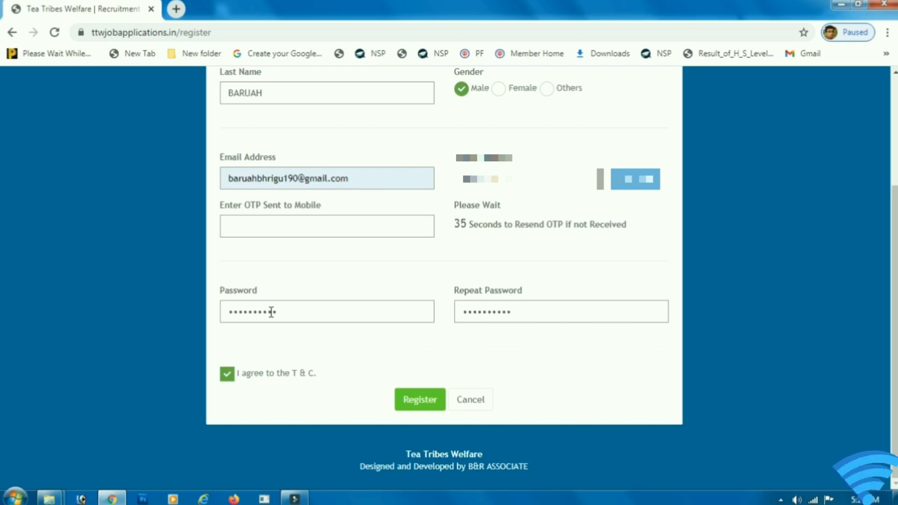
left_click(282, 226)
Step: Register, then read the greeting, confirmation e-mail and login credential lines
left_click(430, 402)
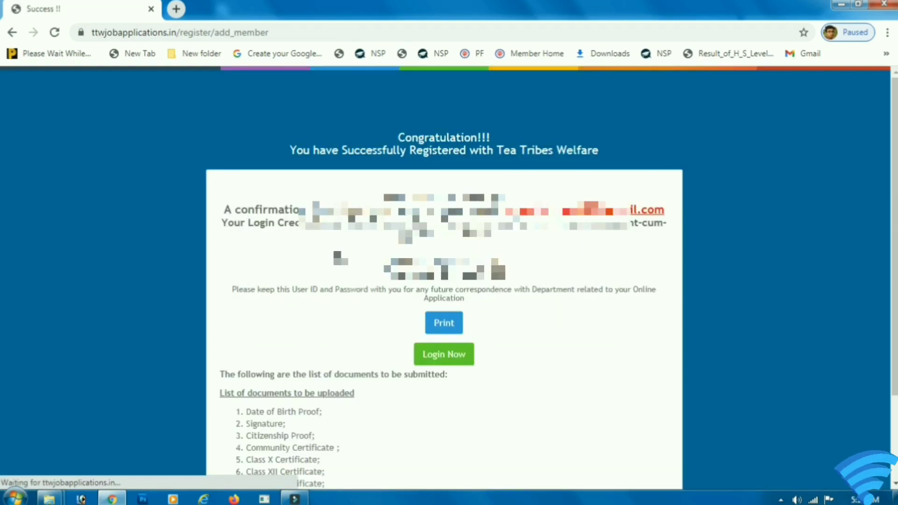
left_click_drag(380, 198, 516, 202)
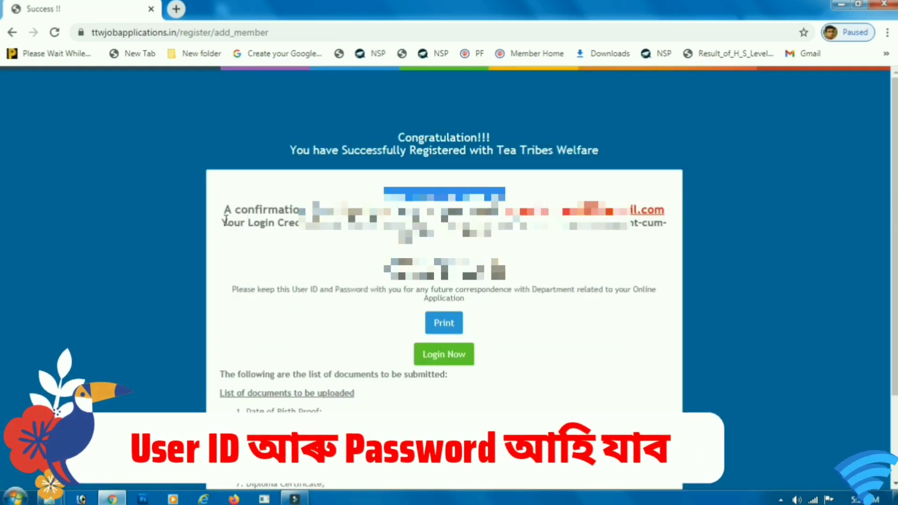
left_click_drag(224, 215, 495, 218)
left_click(545, 248)
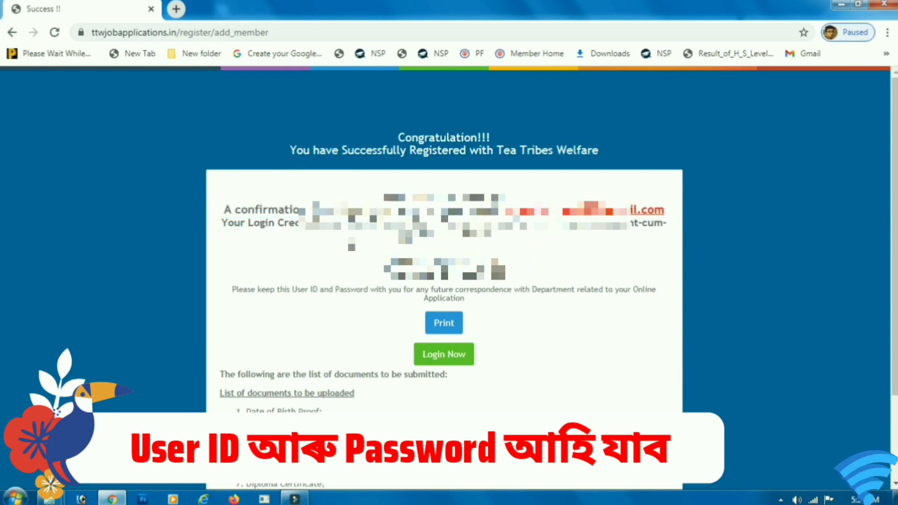
left_click_drag(239, 223, 506, 224)
Step: Check the issued login ID and password, then go to the applicant login page
scroll(431, 193, "down", 1)
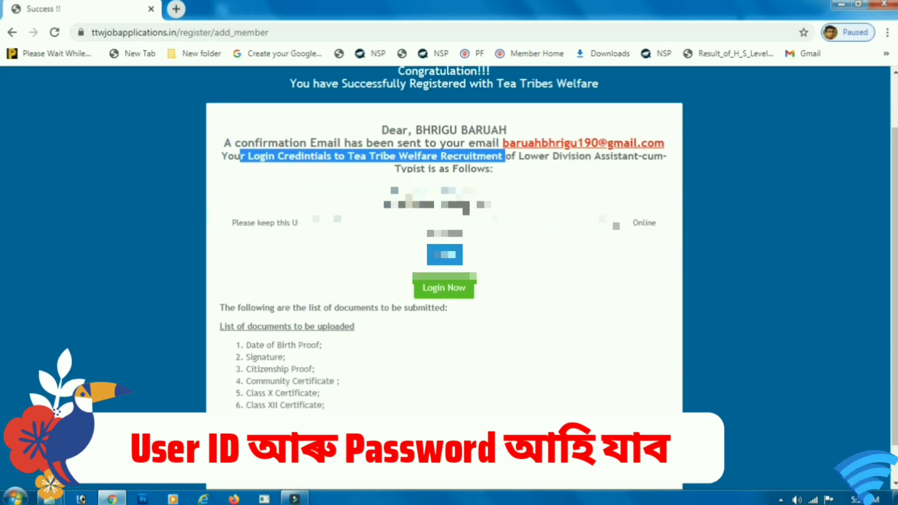
left_click_drag(434, 195, 499, 196)
double_click(444, 206)
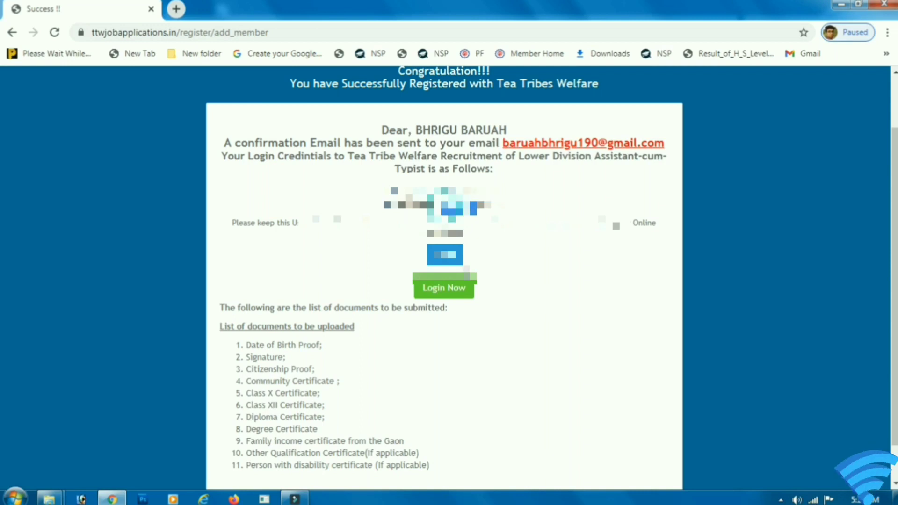
left_click(440, 289)
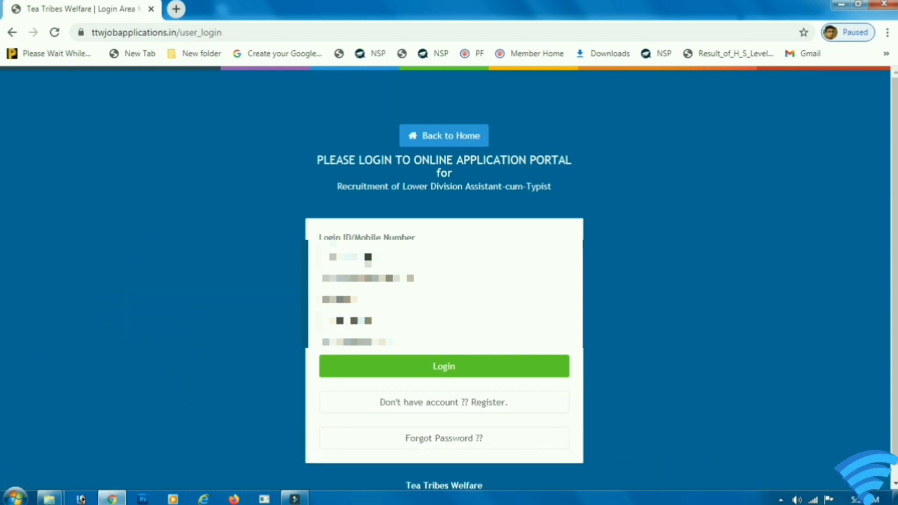
Step: After 'Invalid Login Details', follow the login link in the Registration Successfull e-mail
left_click(469, 363)
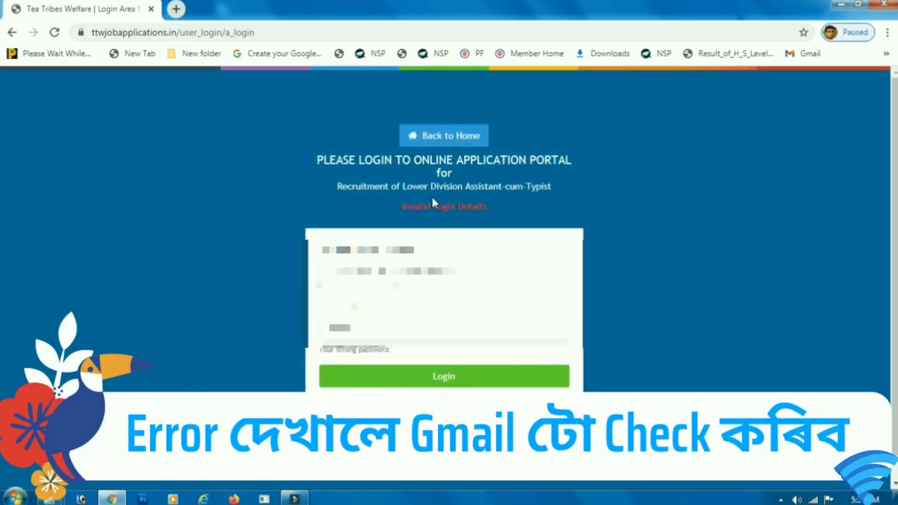
left_click_drag(401, 207, 477, 206)
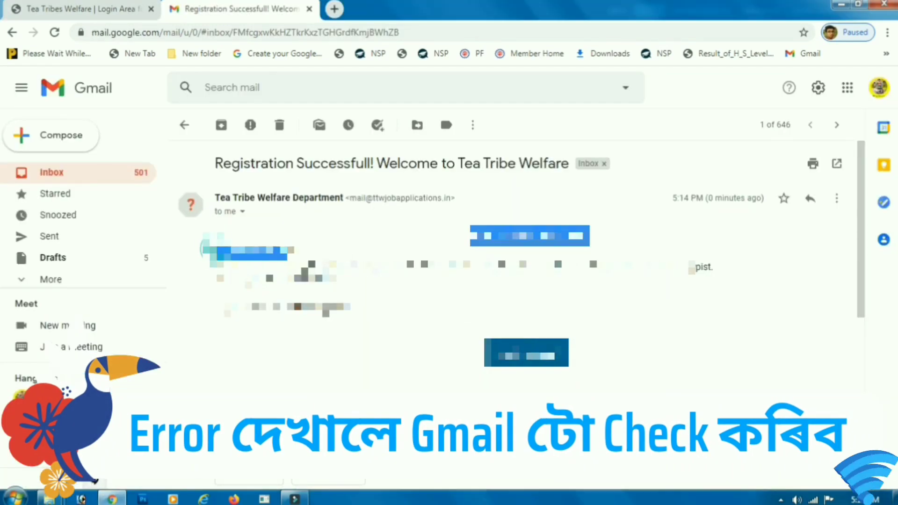
left_click_drag(225, 267, 703, 268)
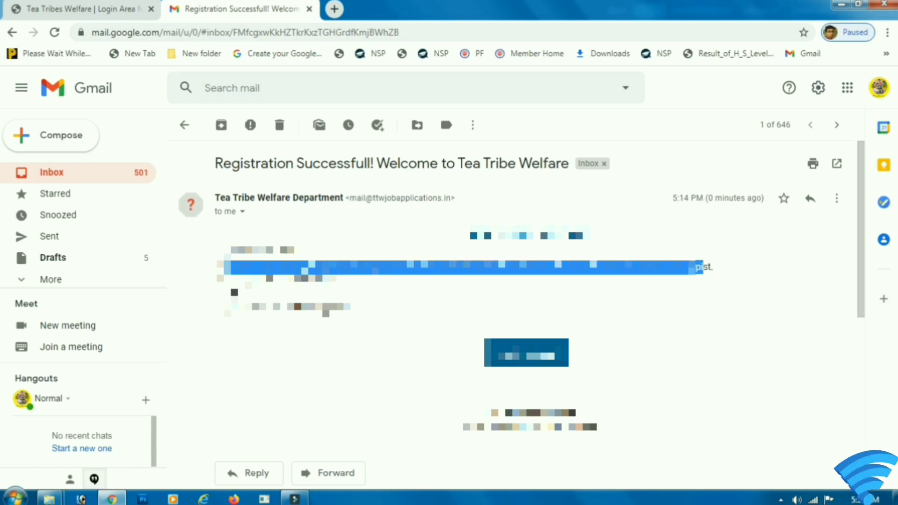
left_click(234, 286)
left_click_drag(283, 284, 329, 284)
left_click_drag(284, 308, 328, 308)
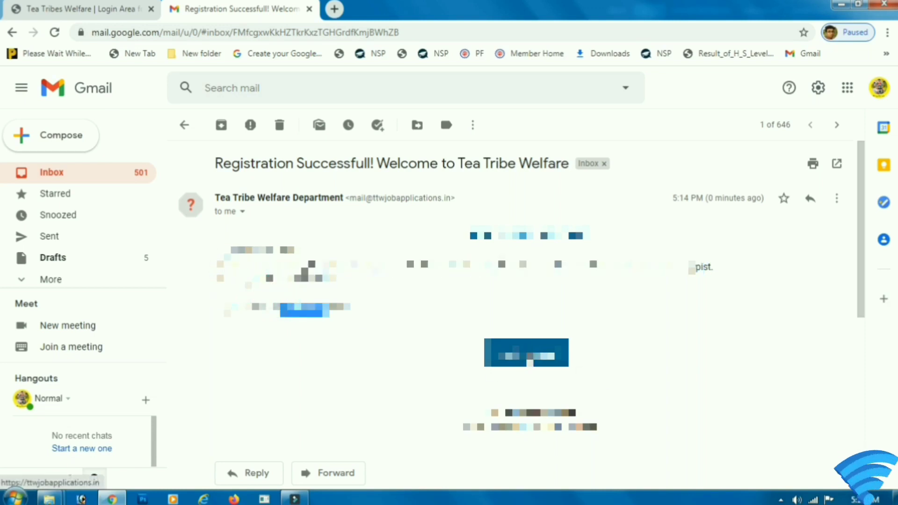
left_click(530, 359)
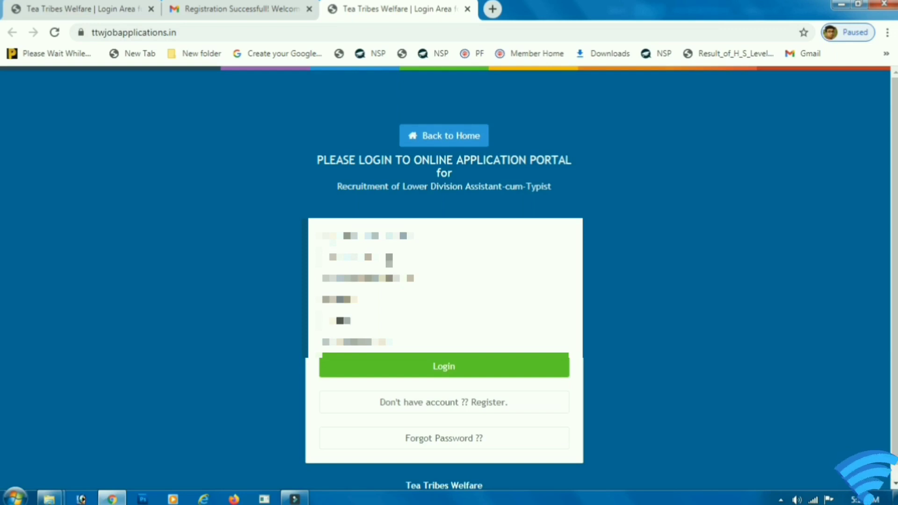
Step: Log in with the account password, return to personal details and enter the date of birth
type("****")
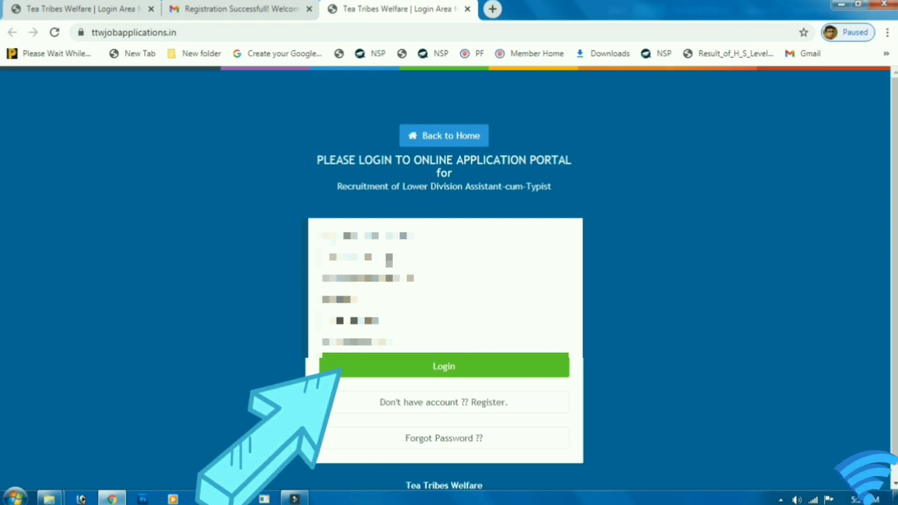
left_click(409, 369)
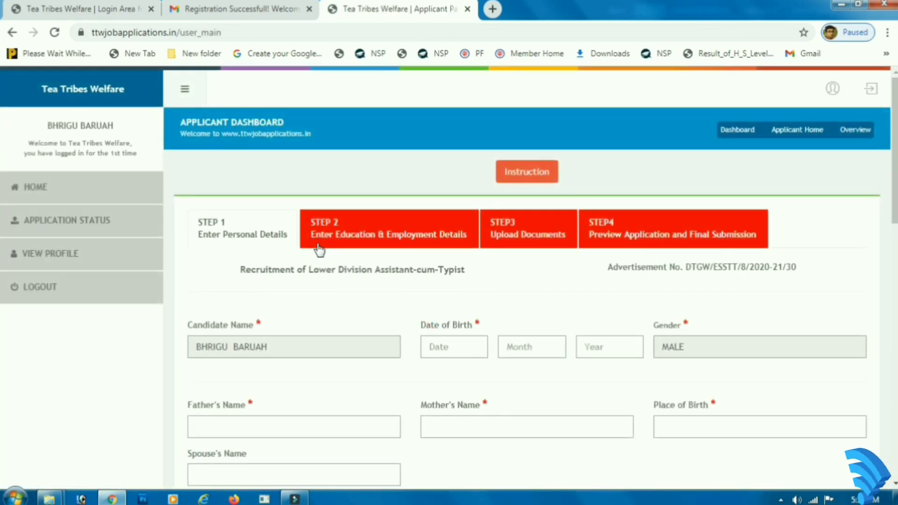
left_click(328, 244)
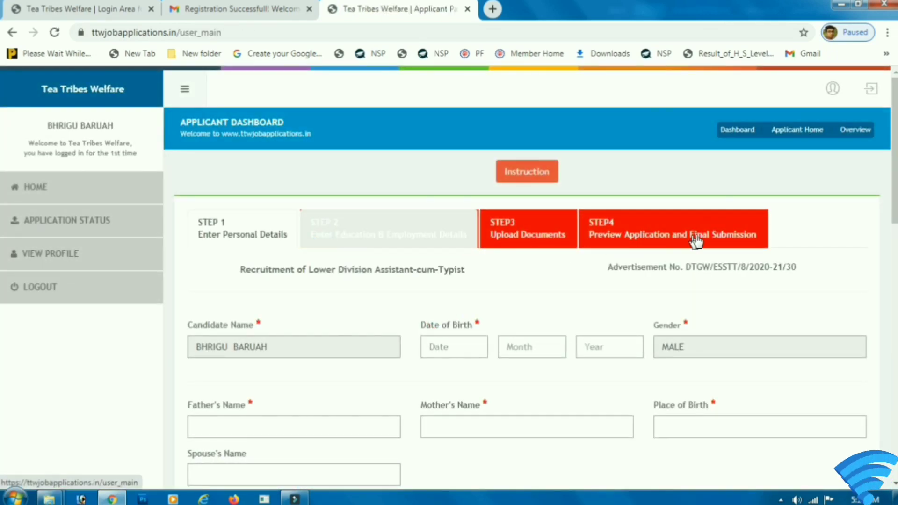
scroll(253, 197, "down", 3)
scroll(281, 168, "up", 3)
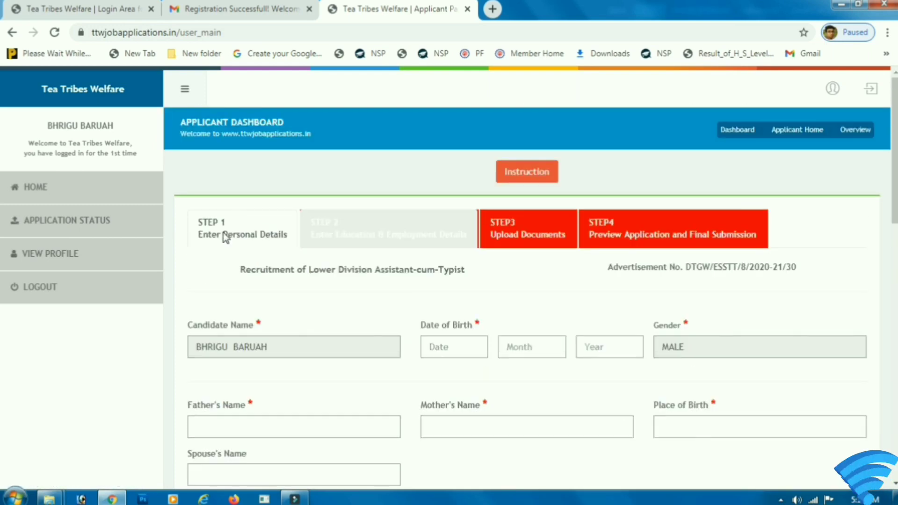
left_click(223, 235)
scroll(279, 279, "down", 1)
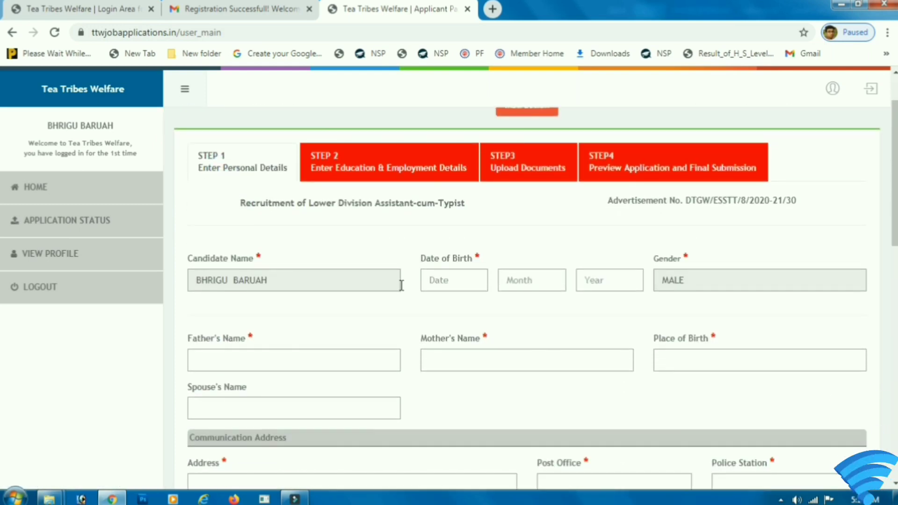
scroll(468, 266, "down", 1)
left_click(447, 215)
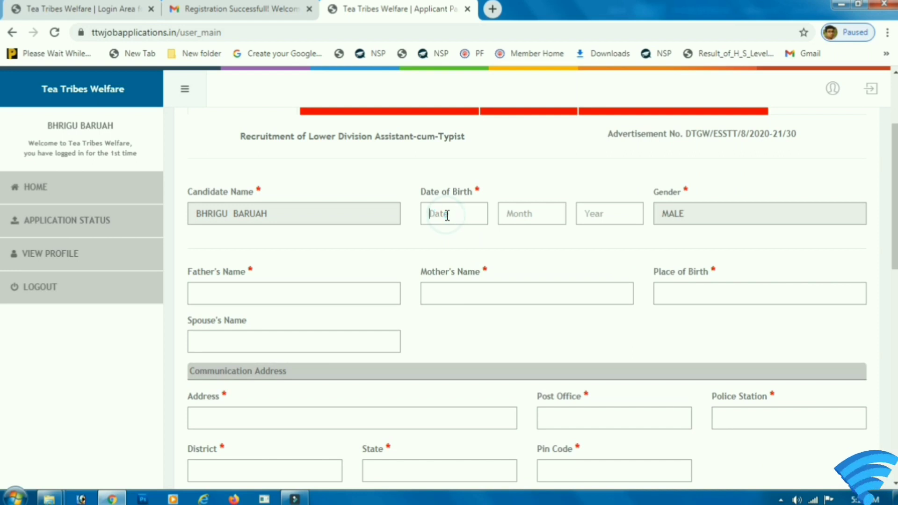
type("10")
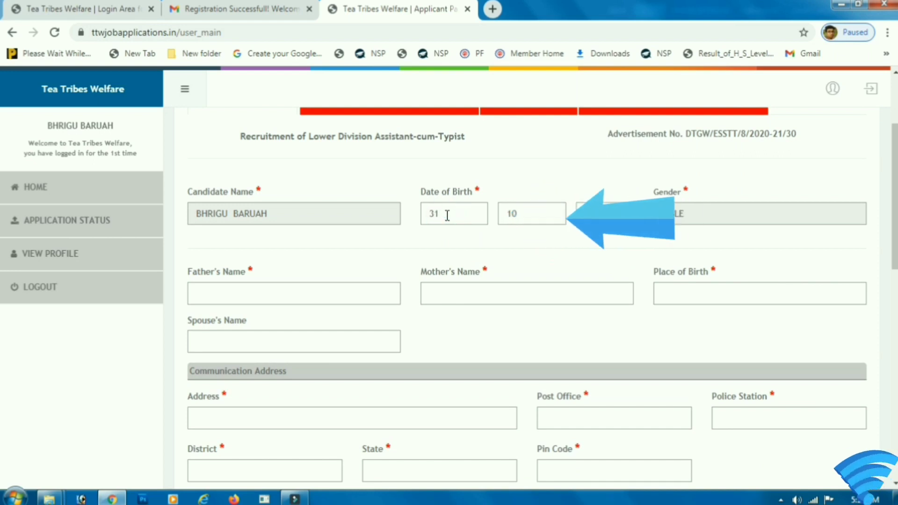
type("1999")
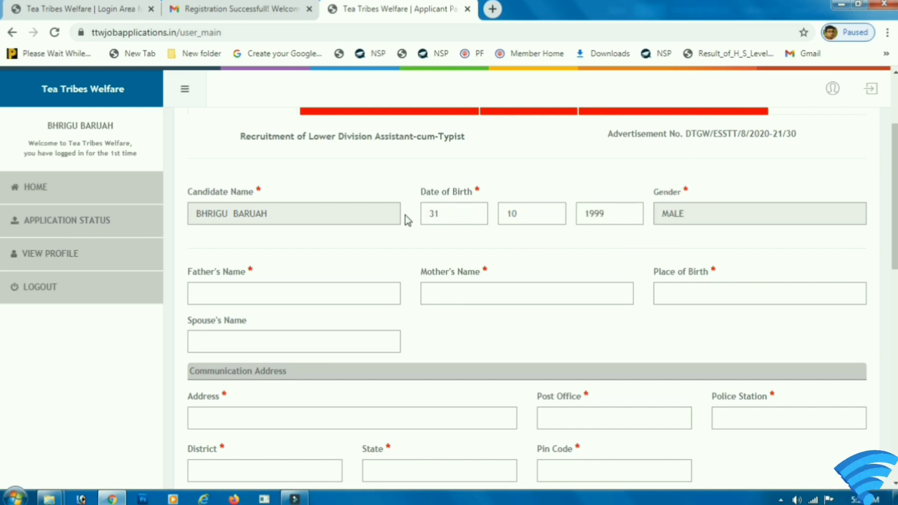
Step: Enter the father's and mother's names and place of birth DARRANG, leaving spouse's name blank
left_click(200, 295)
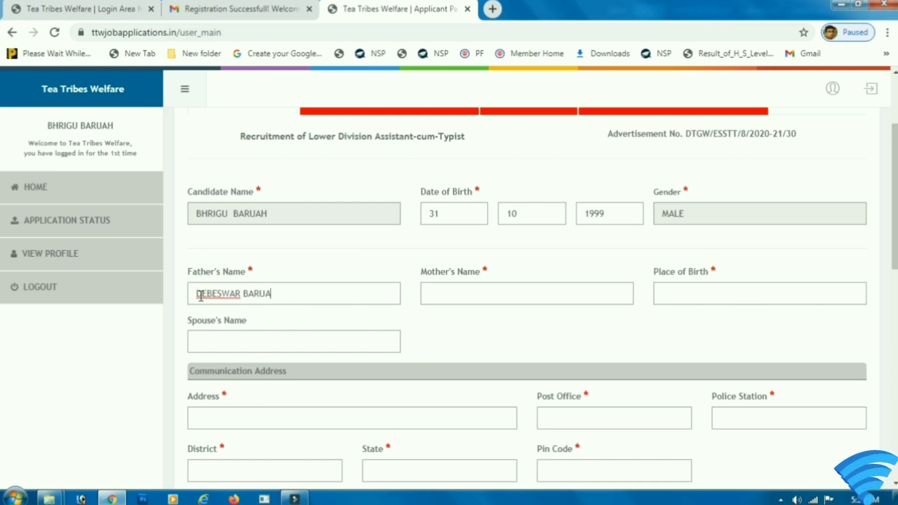
key("Tab")
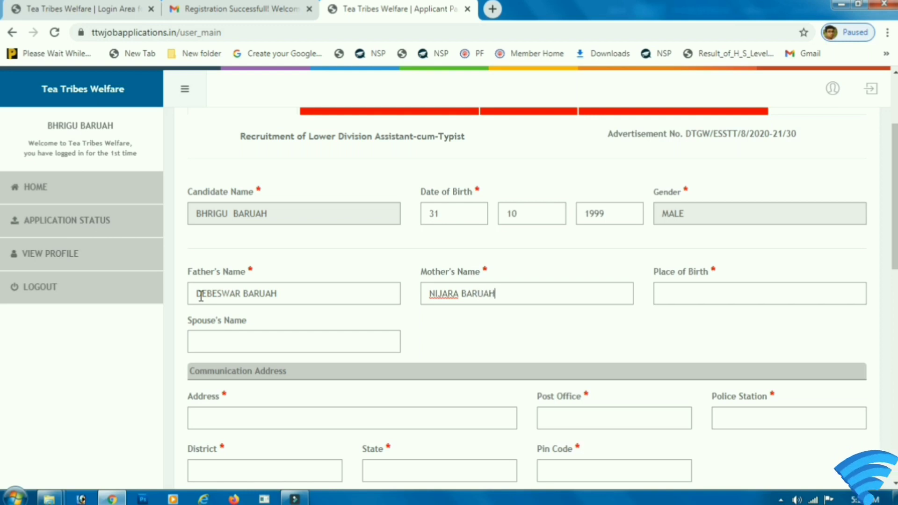
key("Tab")
type("DAR")
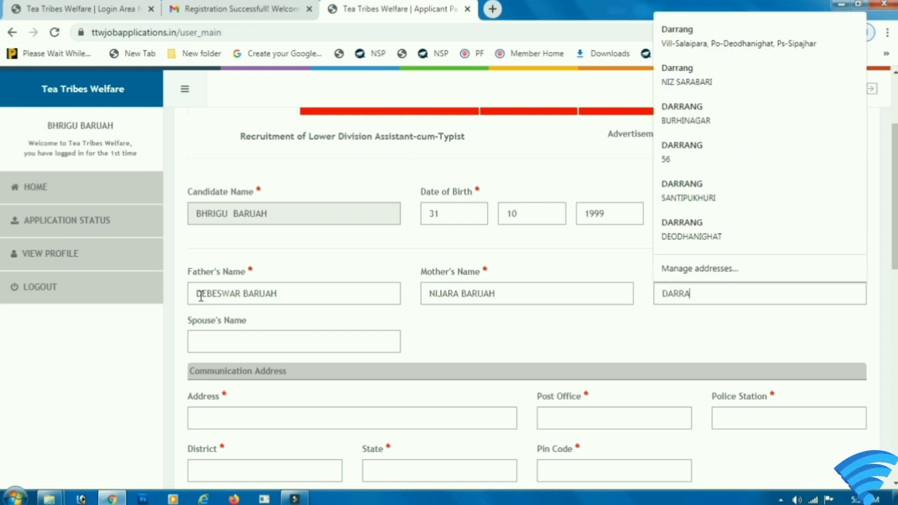
type("RANG")
left_click(231, 343)
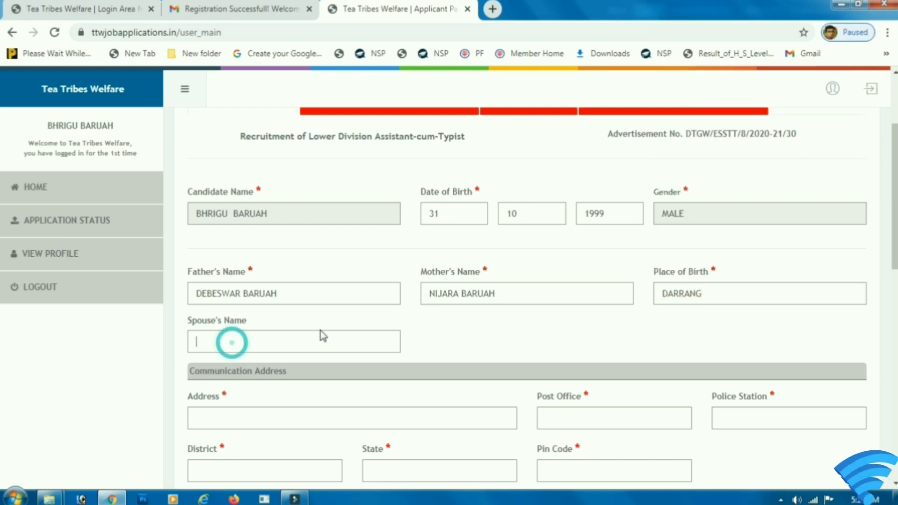
scroll(363, 335, "down", 3)
left_click_drag(224, 241, 230, 278)
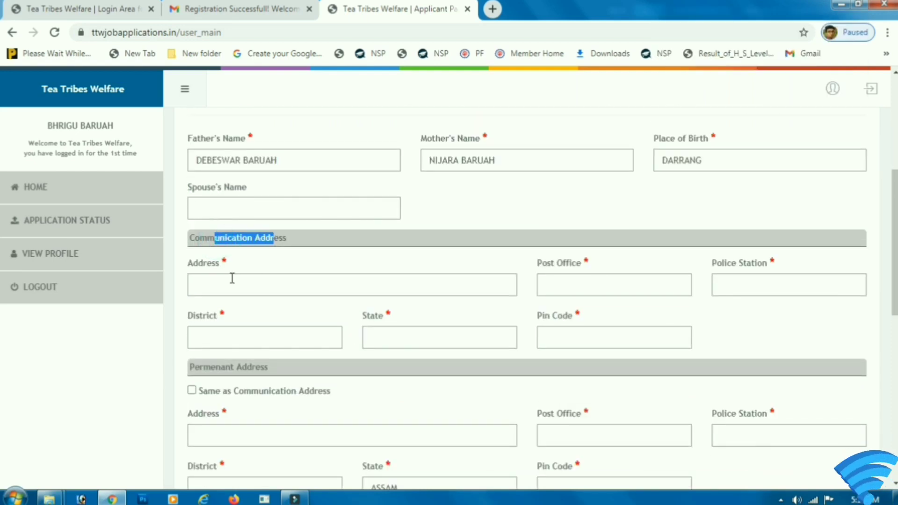
Step: Enter the communication address, post office, police station, district DARRANG, state Assam and PIN code
left_click(231, 278)
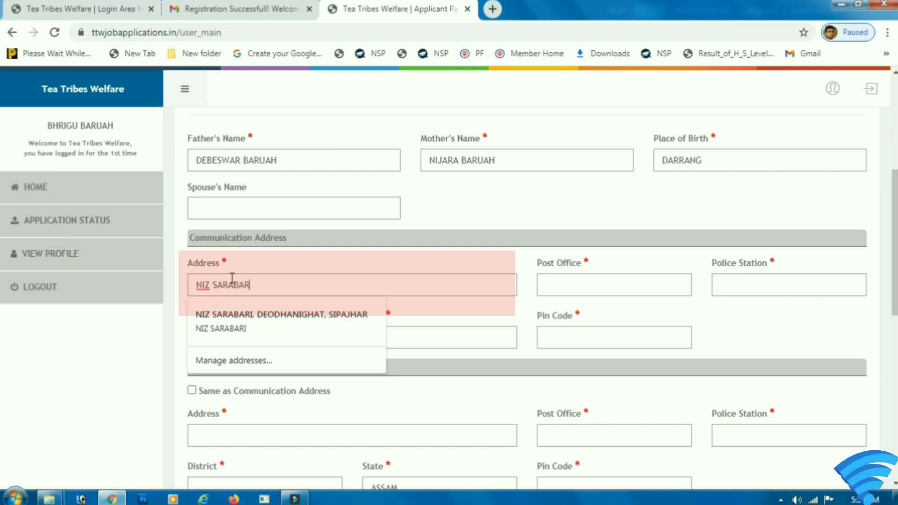
left_click(566, 290)
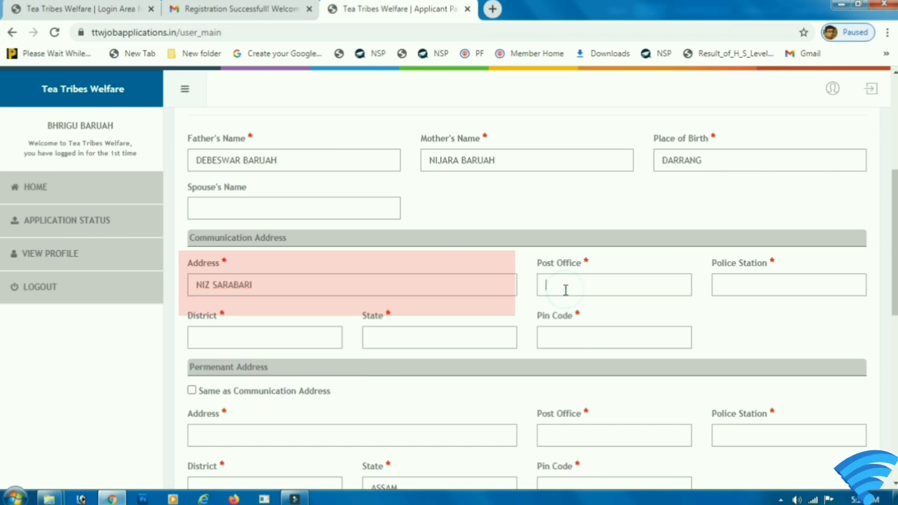
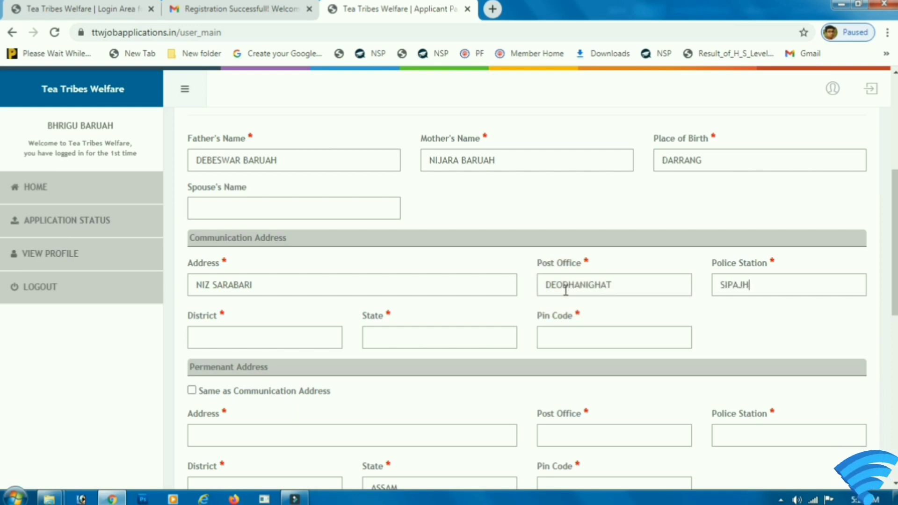
key("Tab")
type("DARRAN")
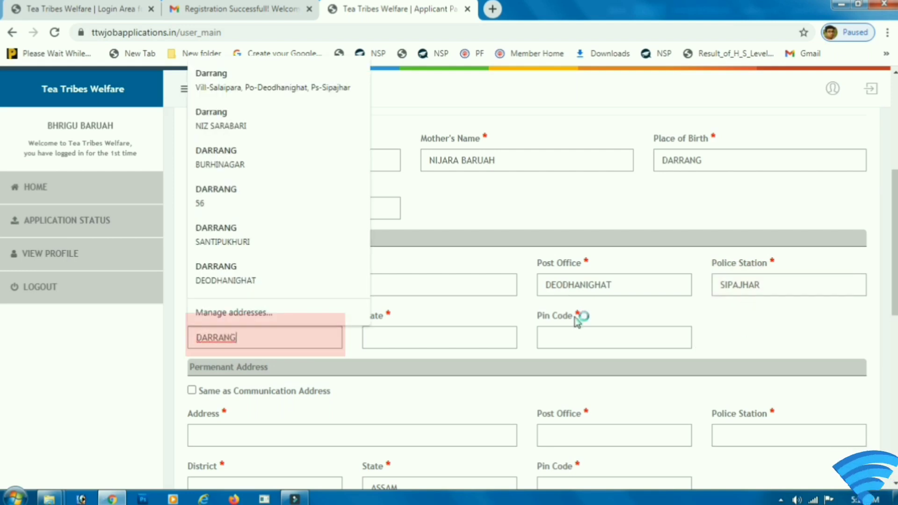
left_click(459, 345)
type("AS")
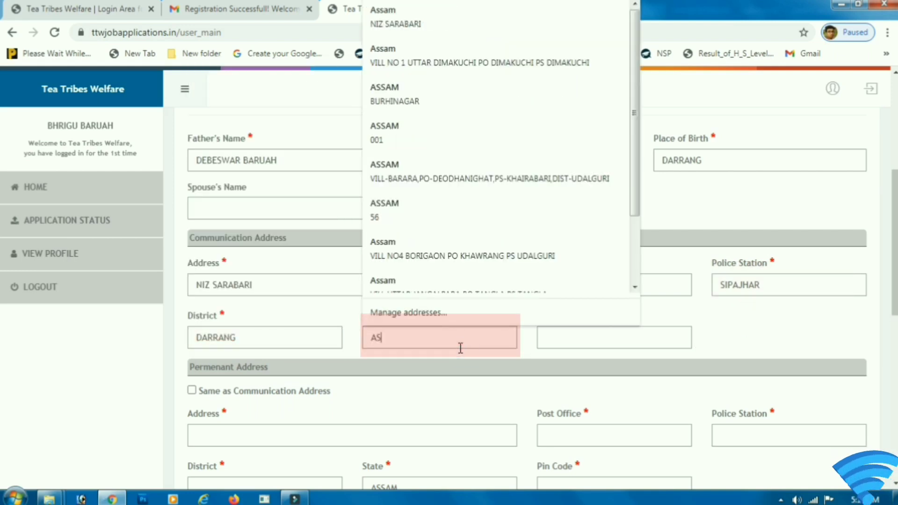
type("SAN")
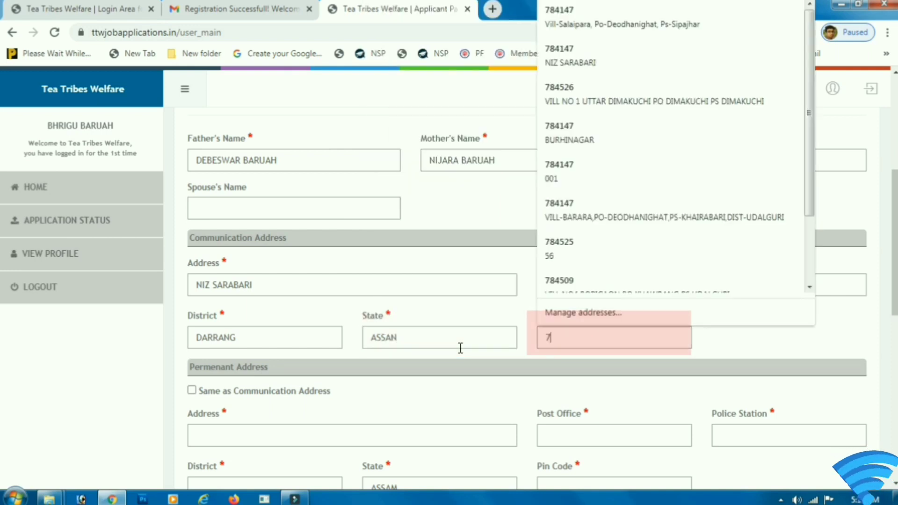
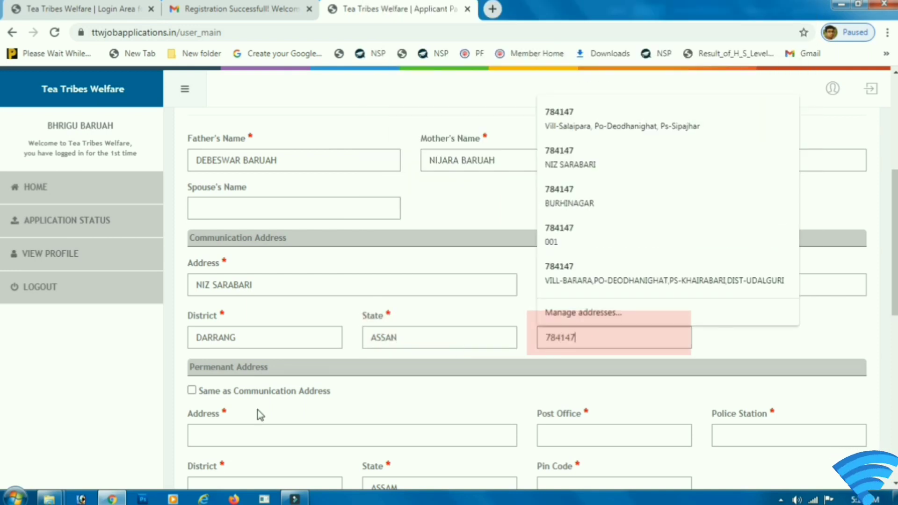
left_click(254, 409)
Step: Tick 'Same as Communication Address' to copy it into the permanent address
scroll(230, 336, "down", 3)
left_click_drag(202, 260, 350, 266)
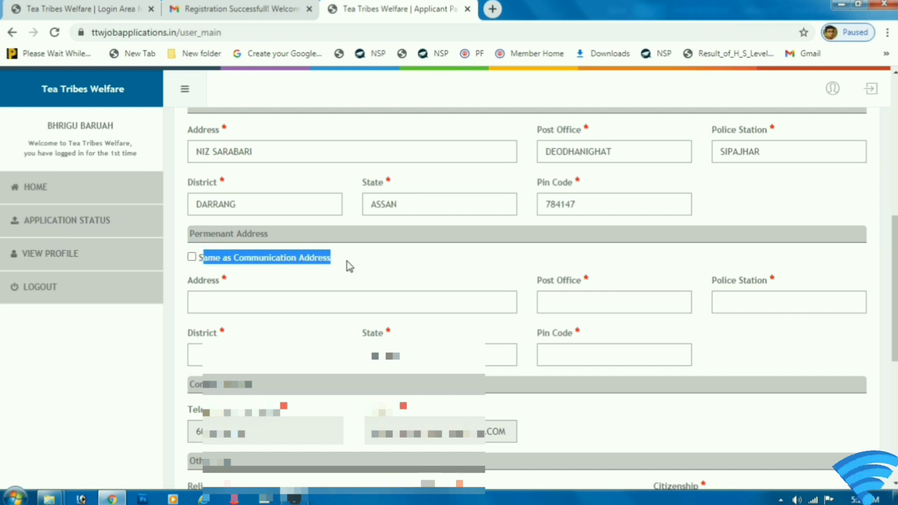
left_click(191, 257)
scroll(388, 312, "down", 6)
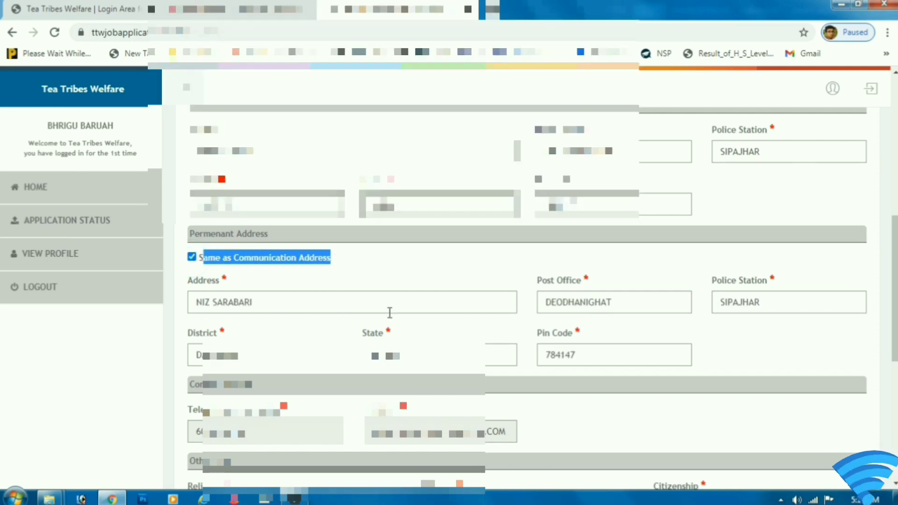
left_click_drag(236, 291, 197, 275)
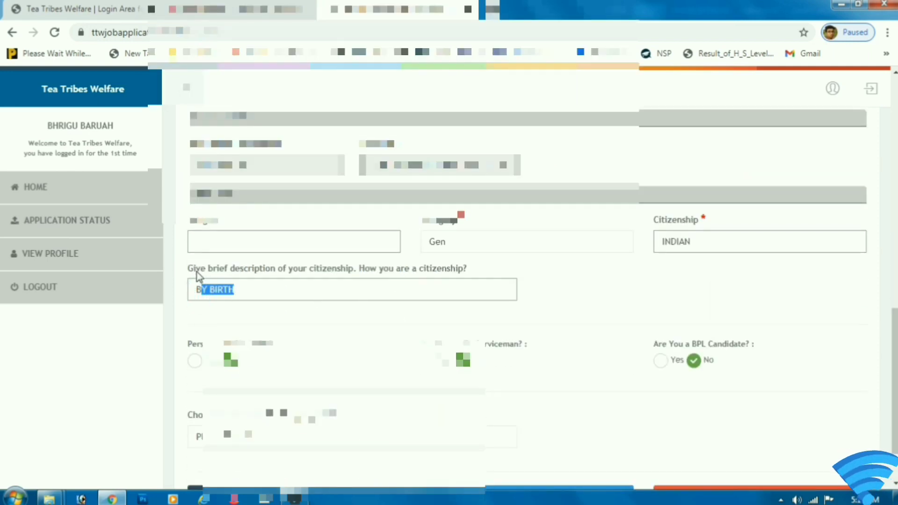
Step: Set religion to HINDU and keep category as Gen
left_click(212, 237)
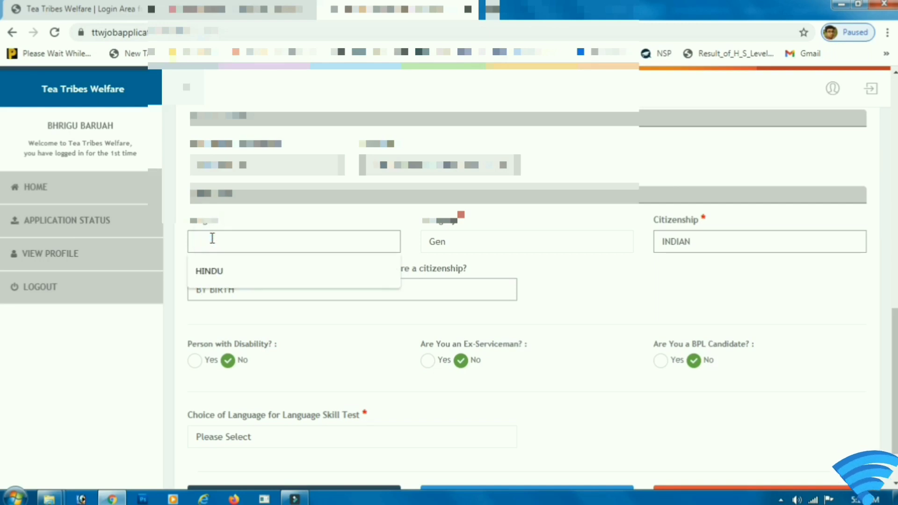
left_click(208, 276)
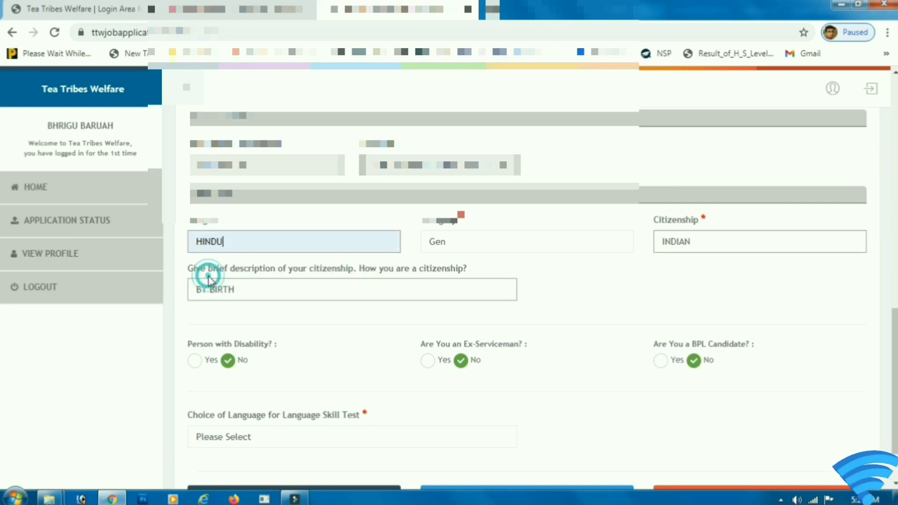
left_click(436, 245)
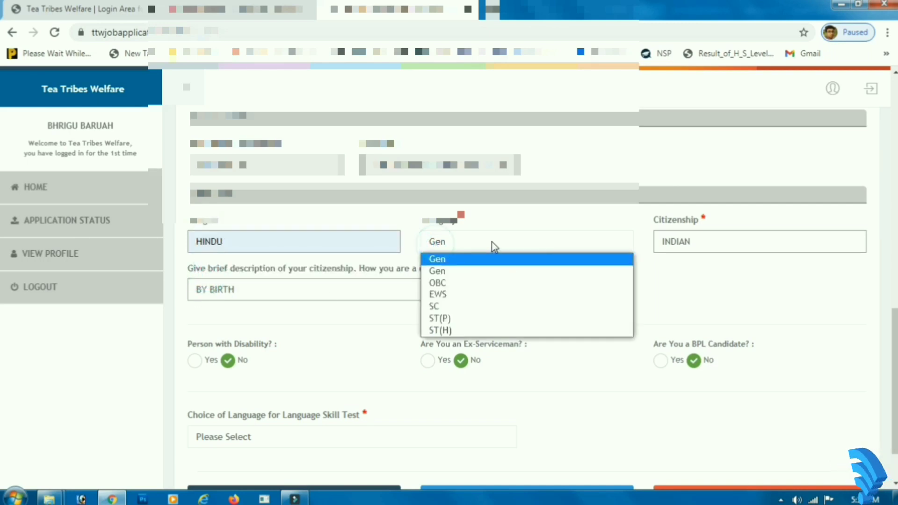
left_click(439, 269)
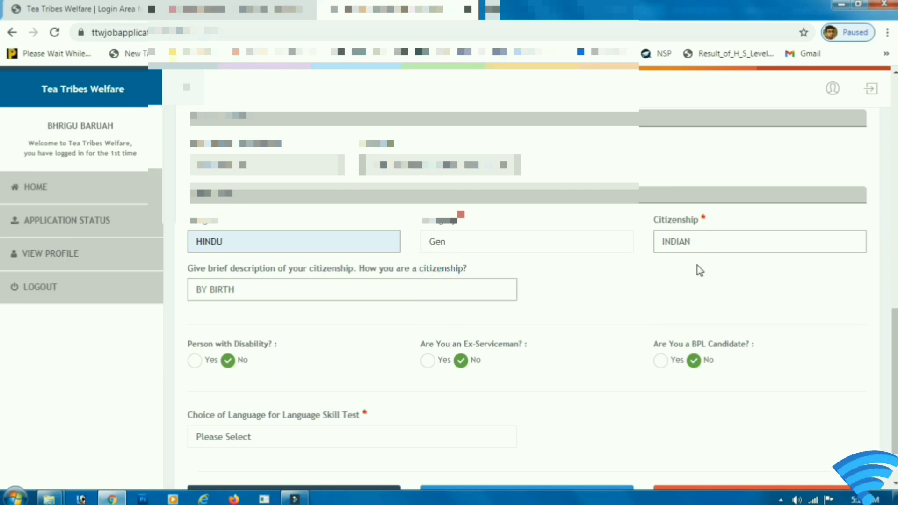
Step: Answer No to the disability, ex-serviceman and BPL candidate questions
left_click(263, 292)
scroll(458, 304, "down", 3)
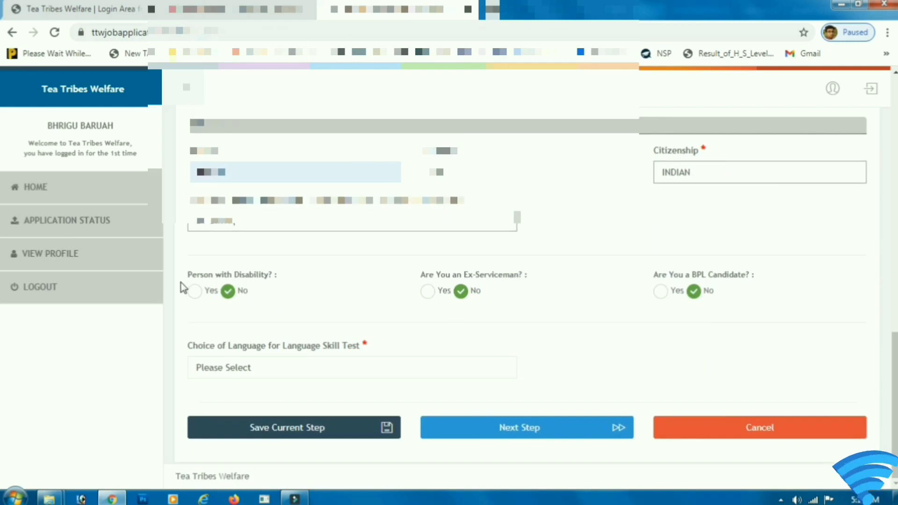
left_click_drag(255, 284, 255, 290)
left_click(259, 292)
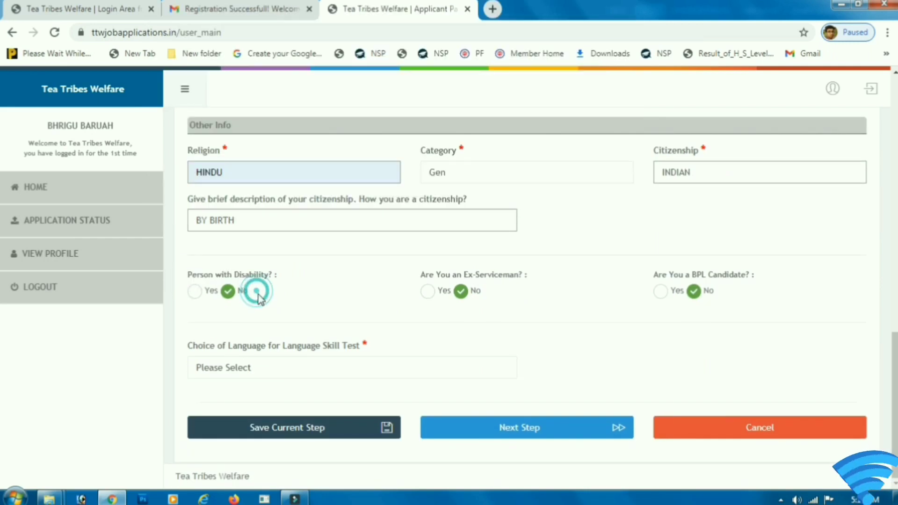
left_click(196, 292)
left_click(229, 292)
left_click_drag(502, 276, 436, 301)
left_click(435, 297)
left_click(465, 294)
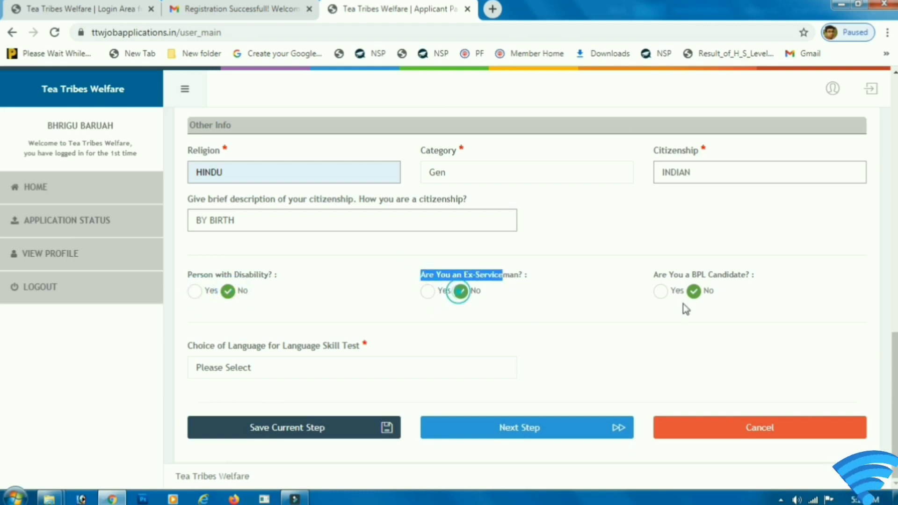
left_click_drag(650, 278, 735, 280)
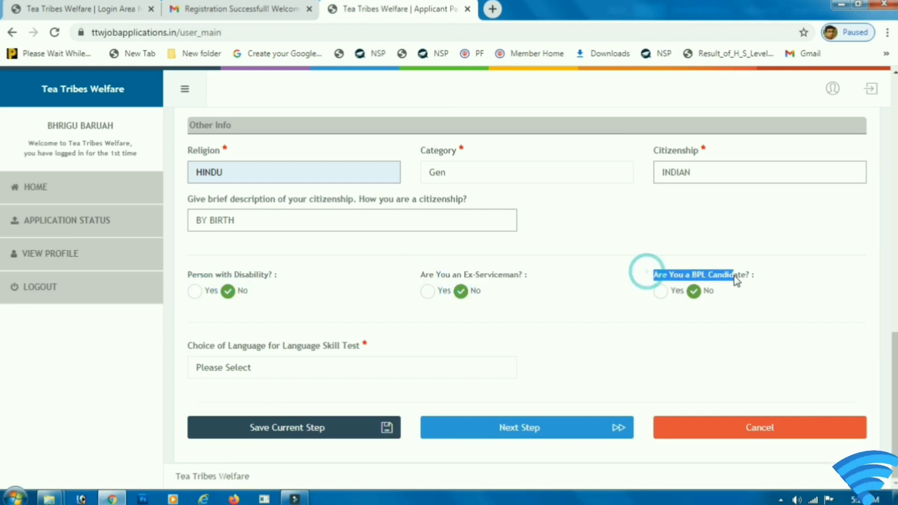
left_click(664, 294)
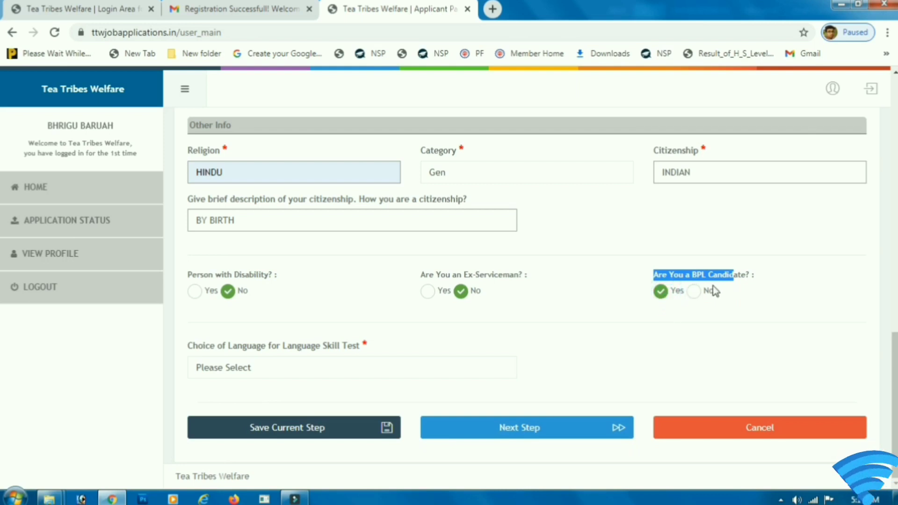
left_click(695, 291)
Step: Choose Assamese as the language for the skill test
left_click_drag(192, 346, 321, 351)
left_click(222, 367)
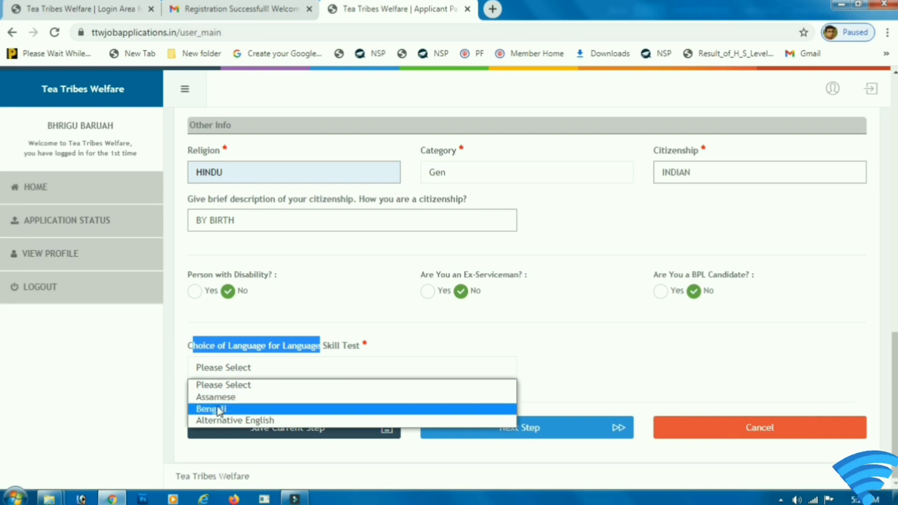
left_click(206, 397)
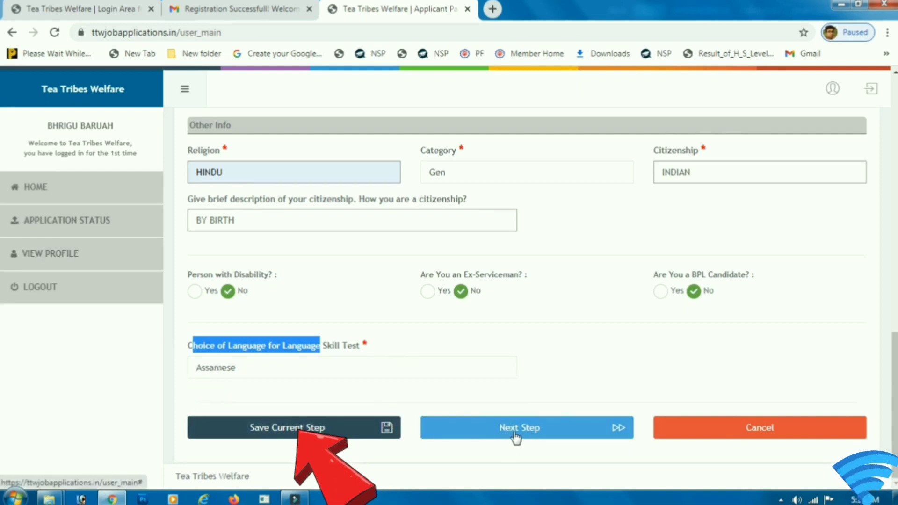
Step: Save the personal details step, then submit it with Next Step, dismissing both confirmations
left_click(340, 429)
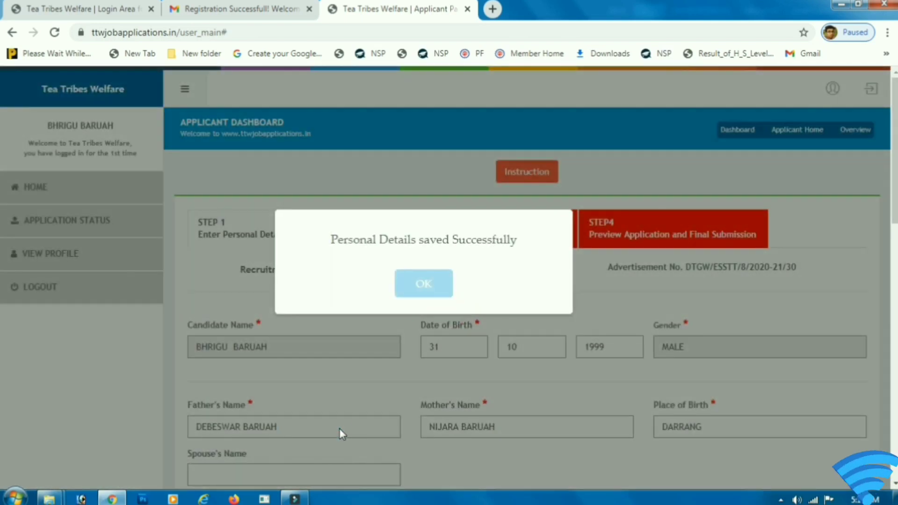
left_click(317, 239)
left_click(411, 296)
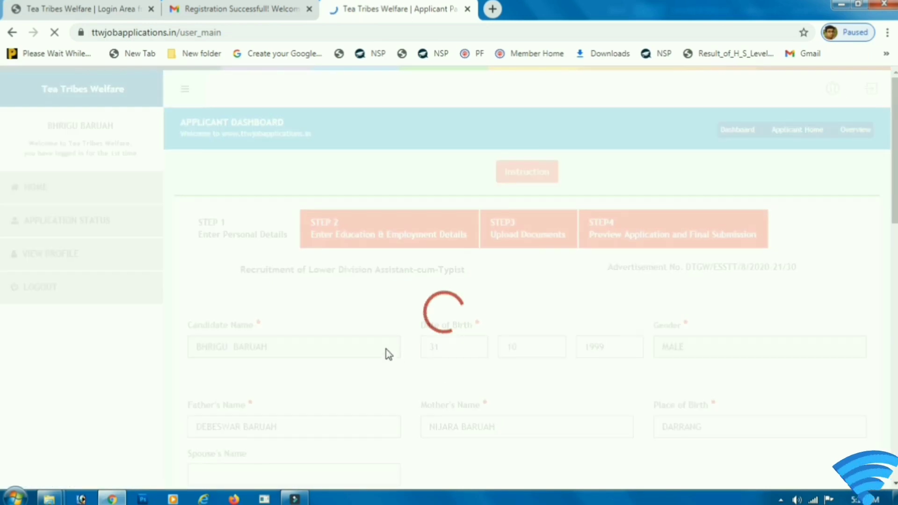
scroll(384, 338, "down", 3)
scroll(440, 271, "down", 12)
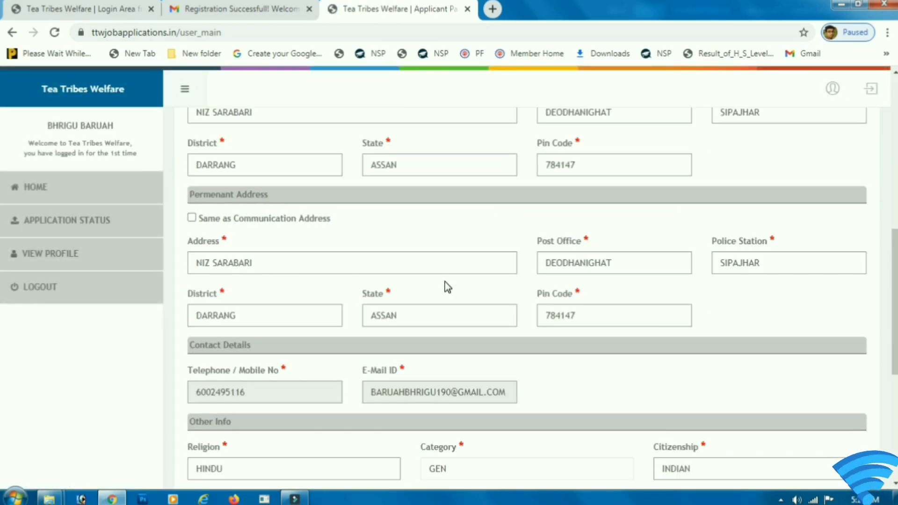
left_click(508, 431)
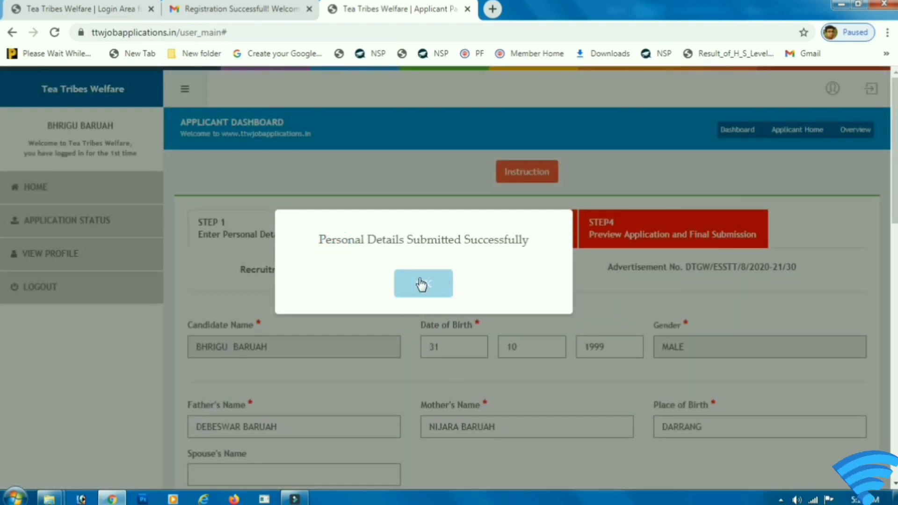
left_click(422, 284)
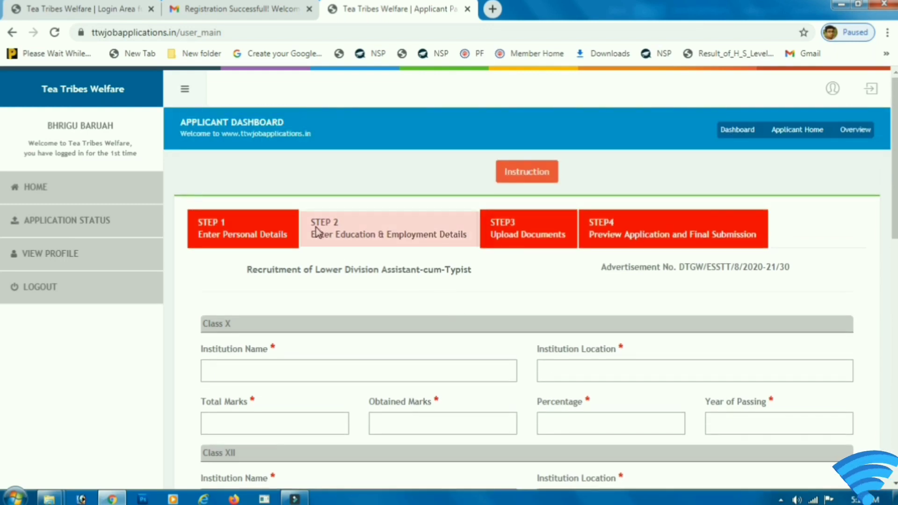
Step: Enter Class X: TANGLA HS SCHOOL, TANGLA, 600 total, 400 obtained, 70 percent, passed 2015
left_click(322, 220)
scroll(304, 280, "down", 3)
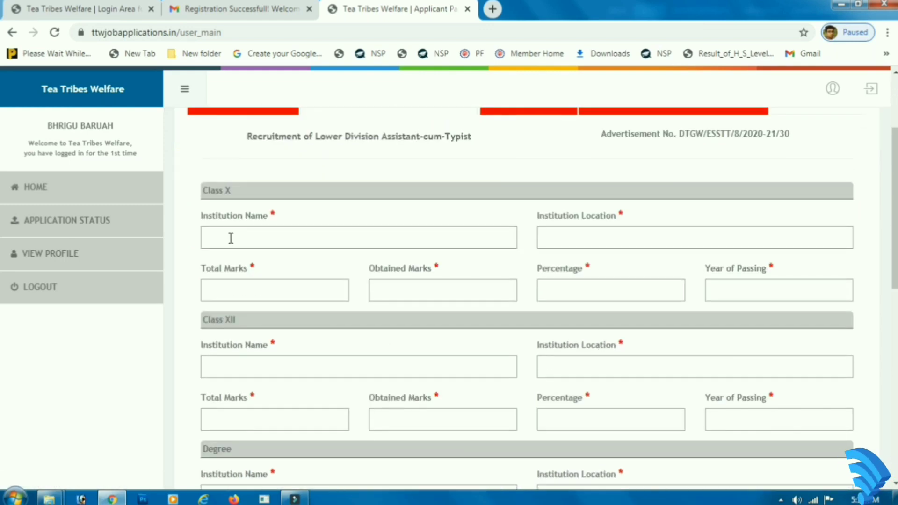
left_click(215, 186)
left_click(240, 238)
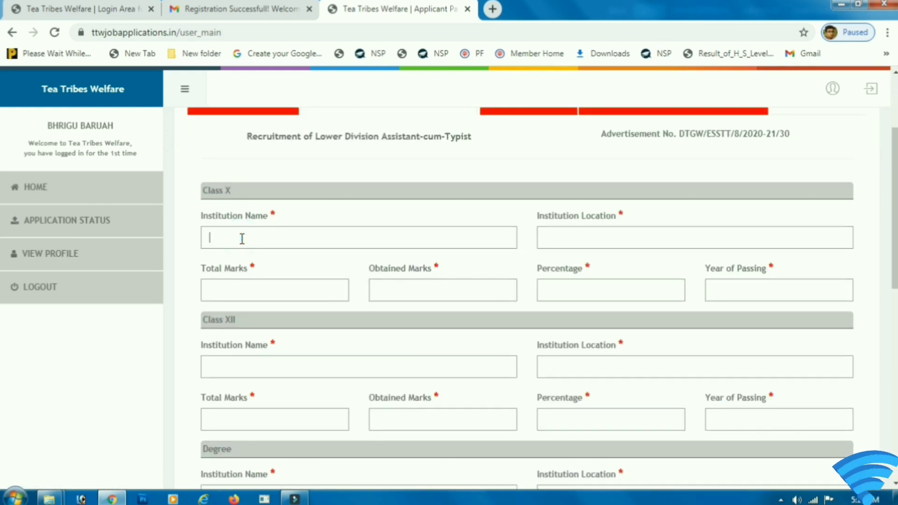
type("TANGLA HS SCHOOL")
key("Tab")
type("T")
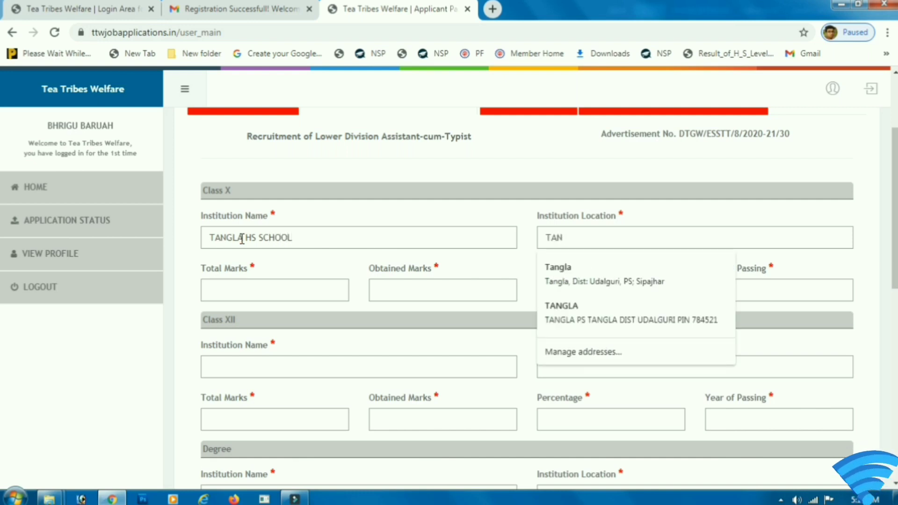
type("ANGLA")
key("Tab")
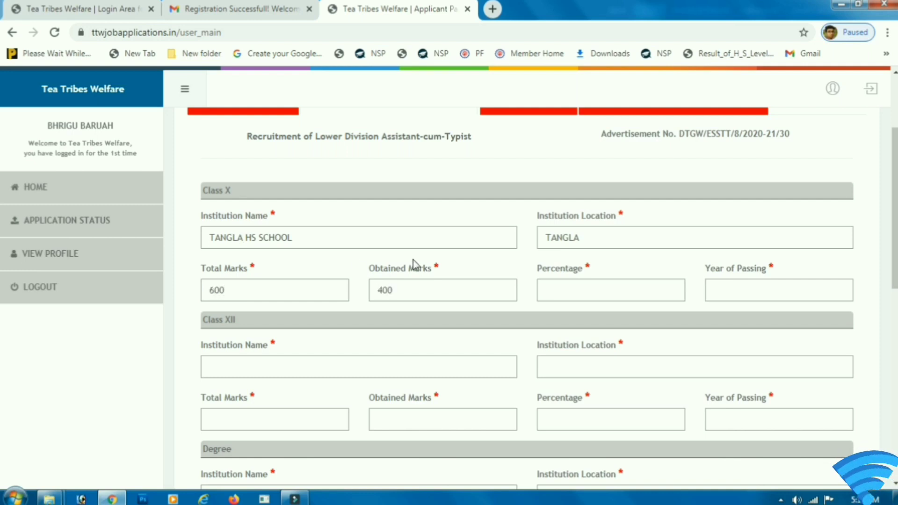
left_click(544, 293)
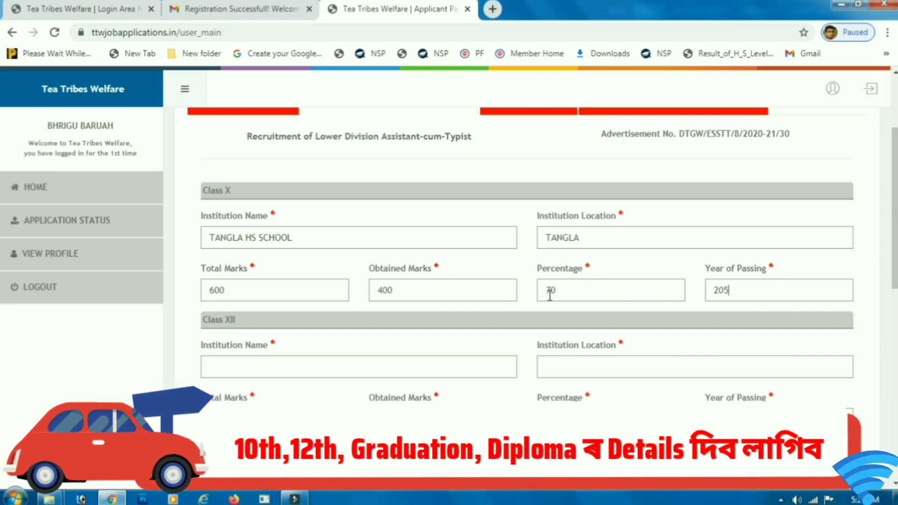
type("15")
scroll(336, 381, "down", 3)
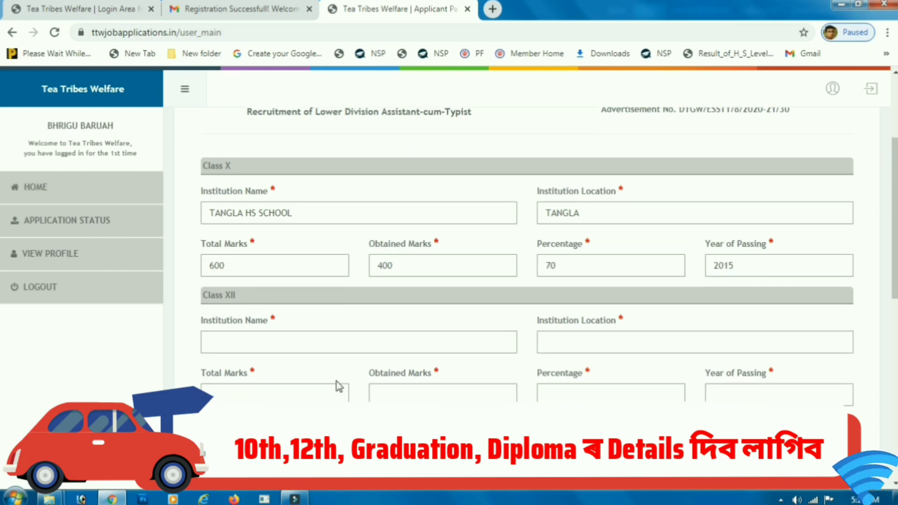
Step: Enter Class XII institution PRESIDENCY JR COLLEGE, location TANGLA, and total marks 600
left_click_drag(202, 187, 236, 187)
left_click(237, 233)
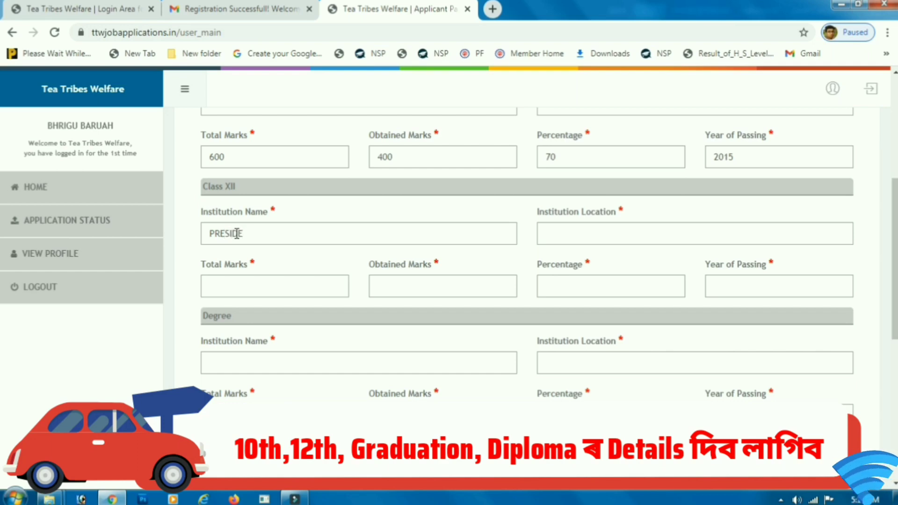
type("PRESIDENCY JR COLLE")
type("TA")
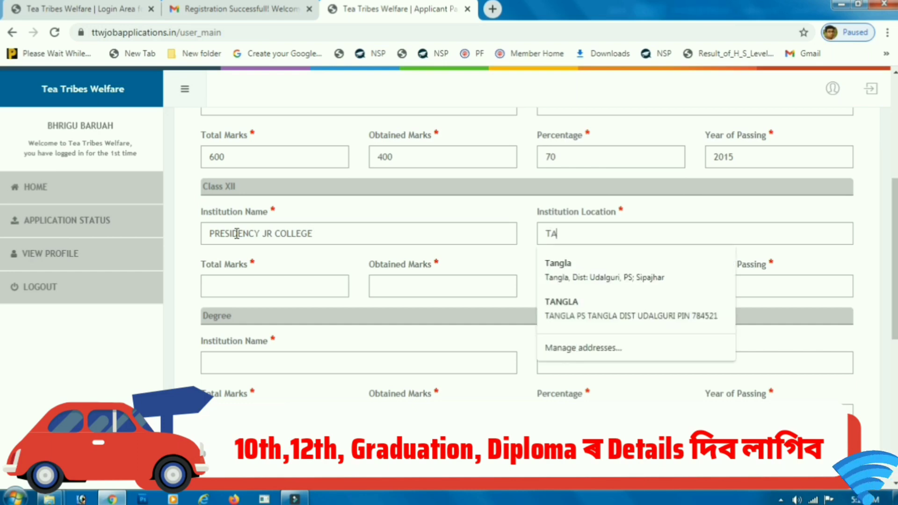
type("NGLA")
left_click(211, 286)
type("600")
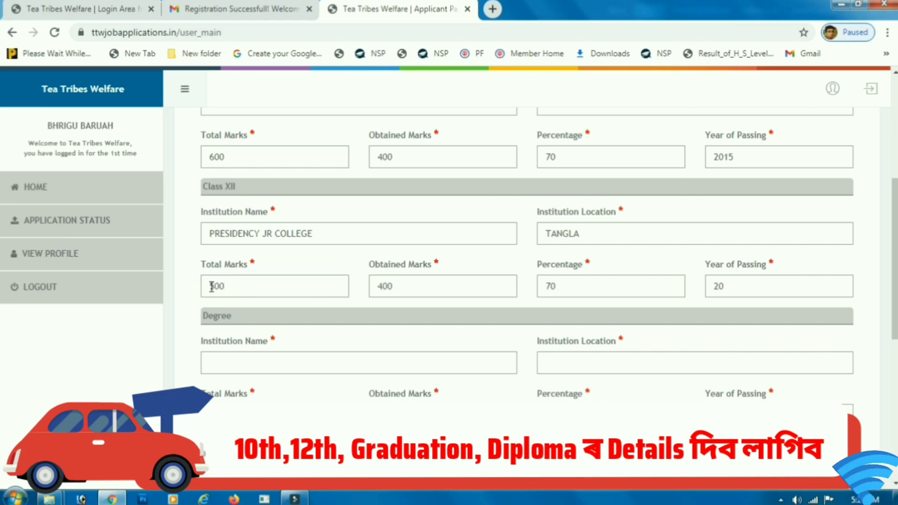
scroll(236, 307, "down", 4)
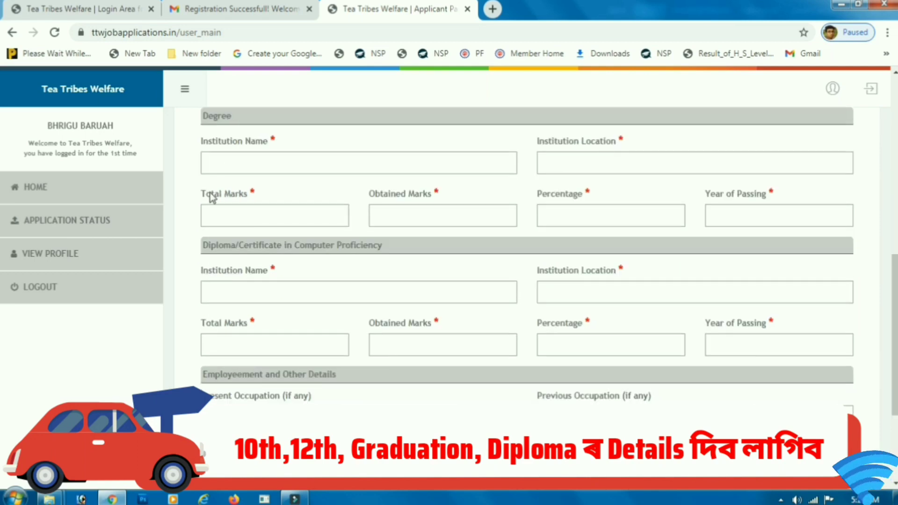
Step: Enter the Degree row: TANGLA COLLEGE, TANGLA, 1700 total, 1086 obtained, 68 percent, passed 2020
left_click(227, 156)
type("TANGLA COLL")
key("BackSpace")
key("BackSpace")
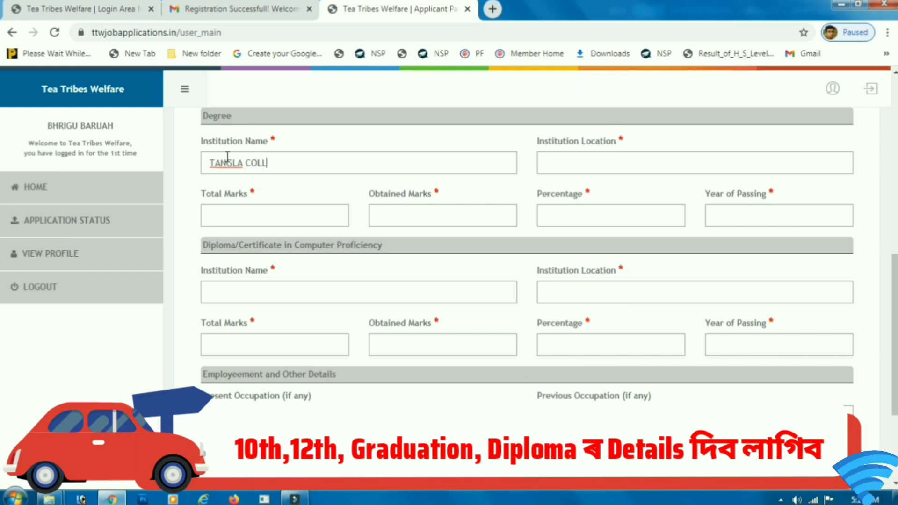
type("EGE")
key("Tab")
type("TANGLA")
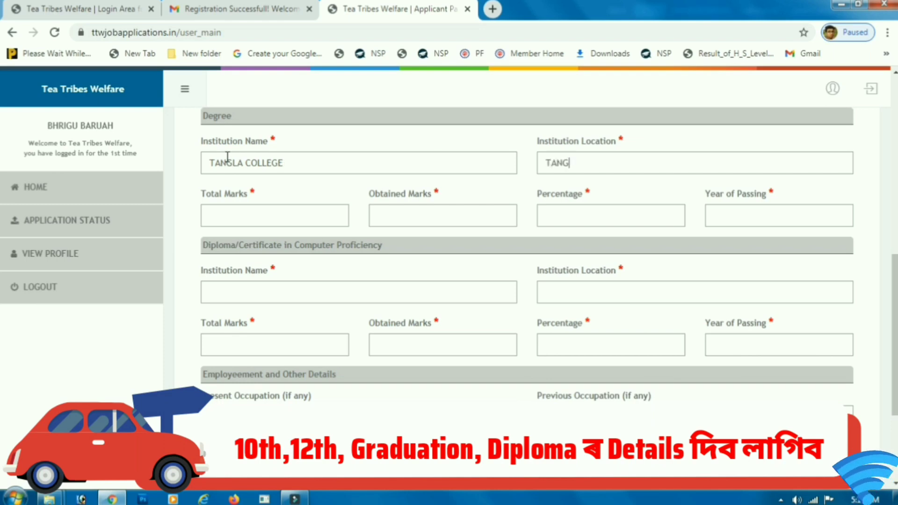
key("Tab")
type("68")
key("Tab")
type("20")
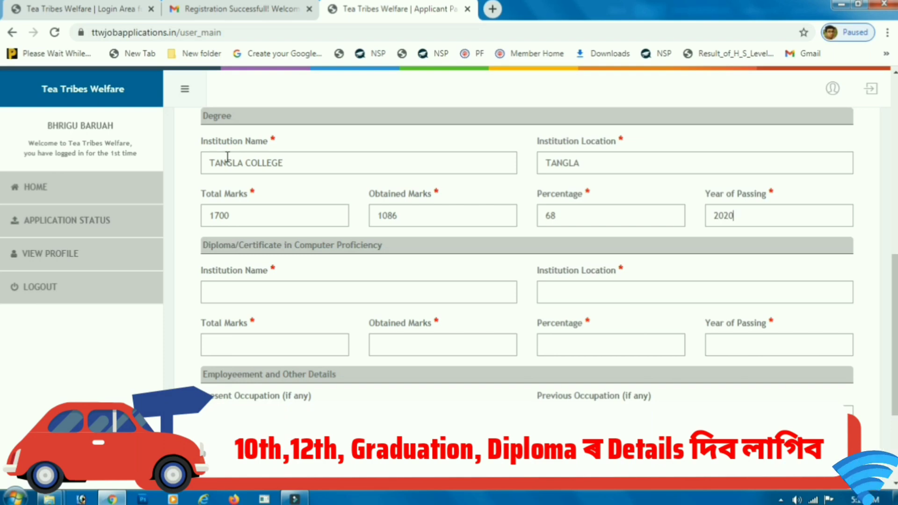
scroll(85, 287, "down", 3)
Step: Enter the computer diploma institution NRDS COMPUTER CENTRE SARABARI and the marks entry 500201
left_click_drag(196, 109, 260, 160)
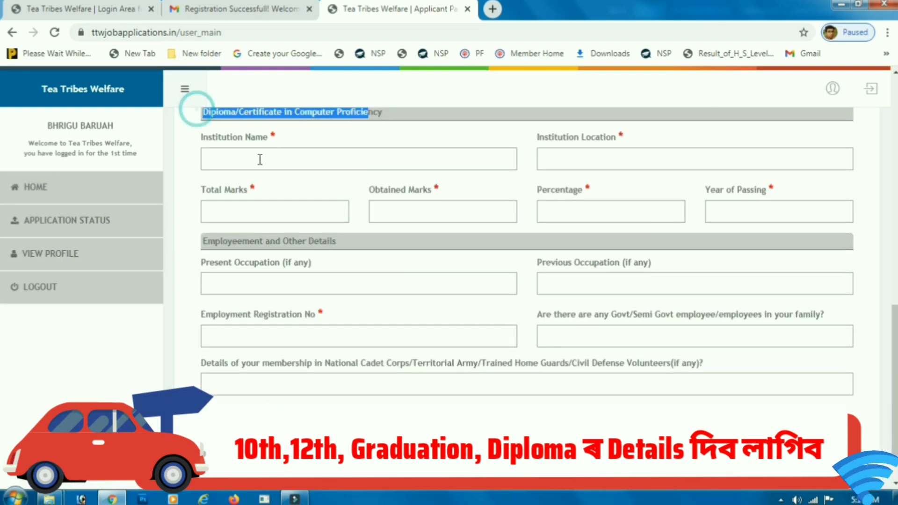
left_click(252, 160)
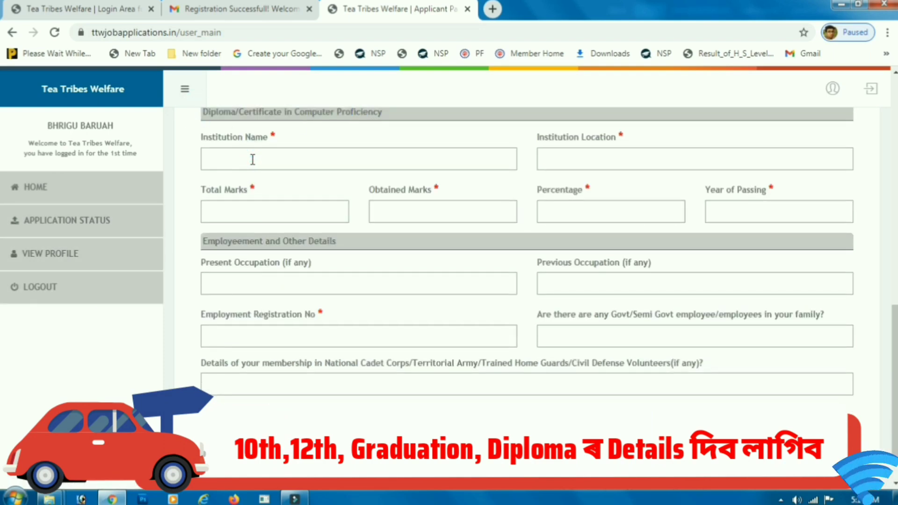
type("NRDS COMPUTER CENTR")
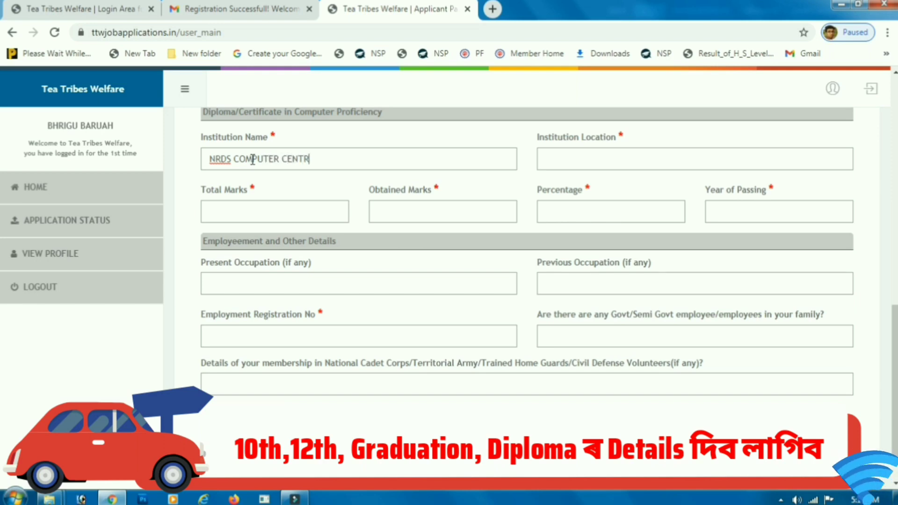
type("E SARABARI")
key("Tab")
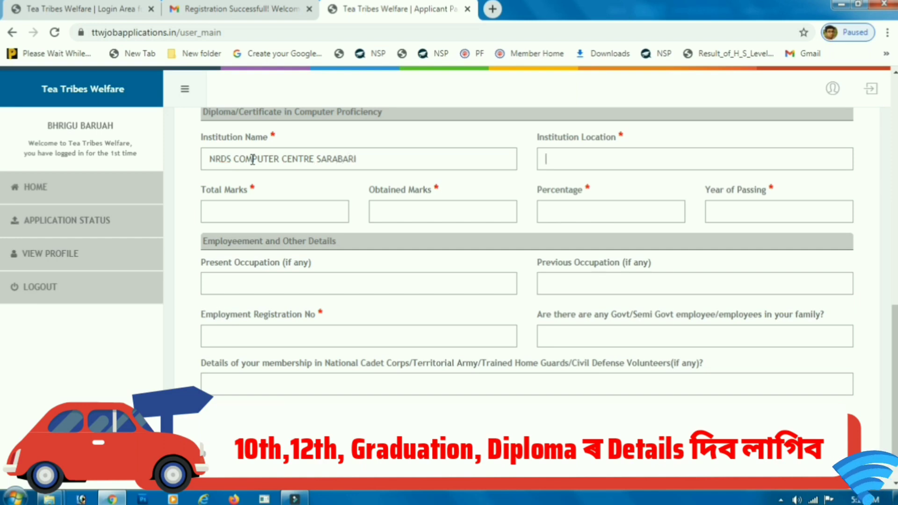
type("SARABARI")
key("Tab")
type("500")
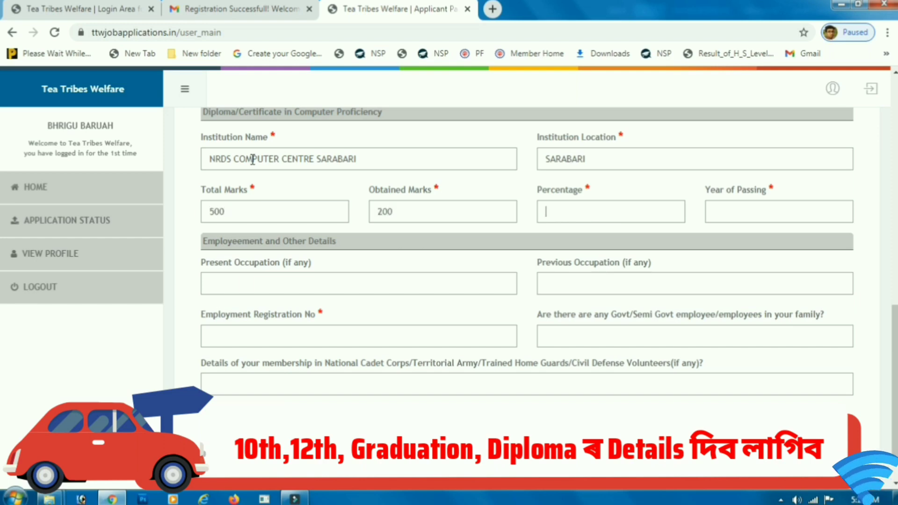
type("2015")
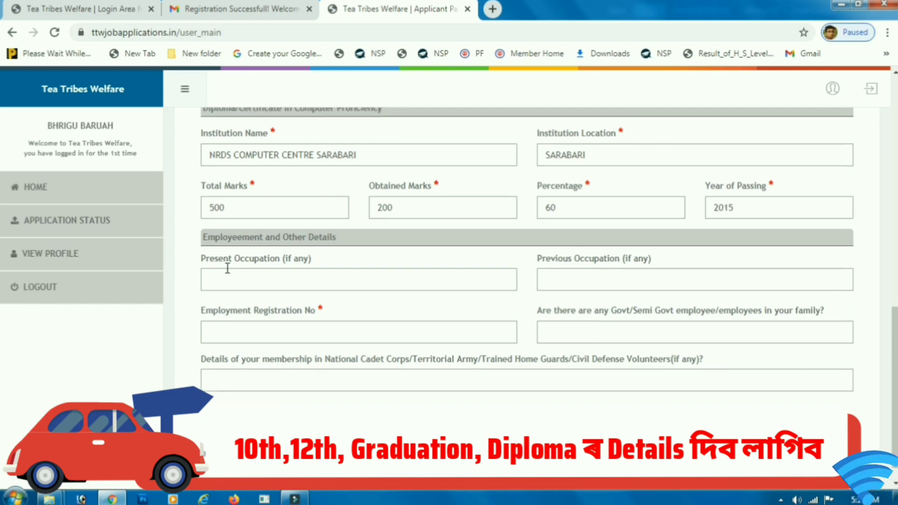
scroll(217, 226, "down", 1)
left_click_drag(206, 211, 282, 254)
left_click(280, 255)
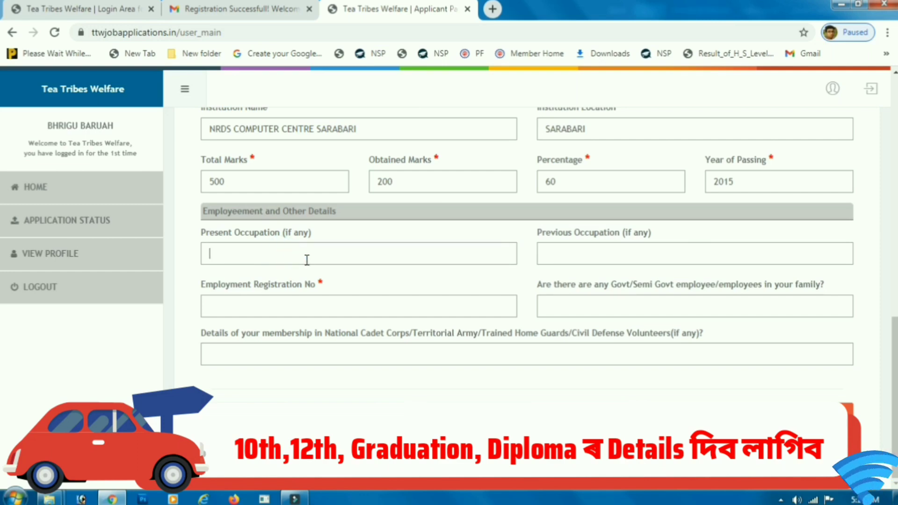
left_click_drag(537, 233, 619, 233)
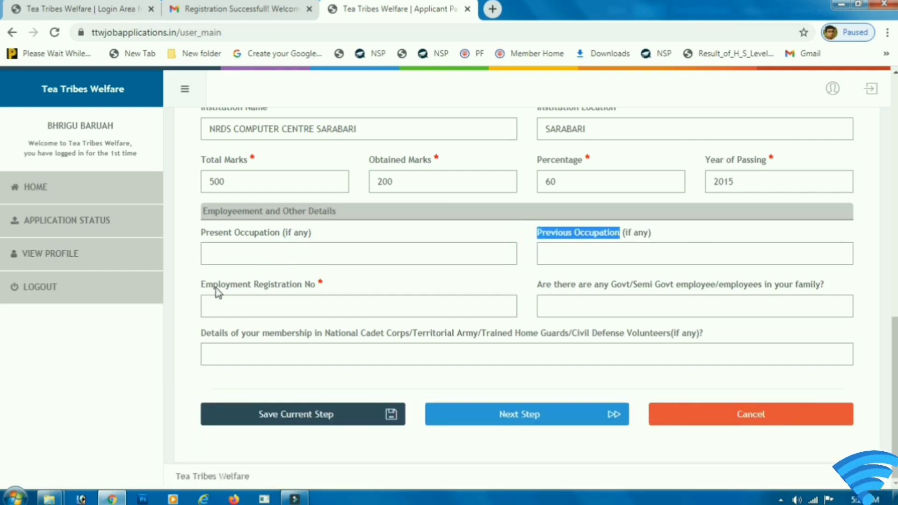
left_click(245, 305)
type("01")
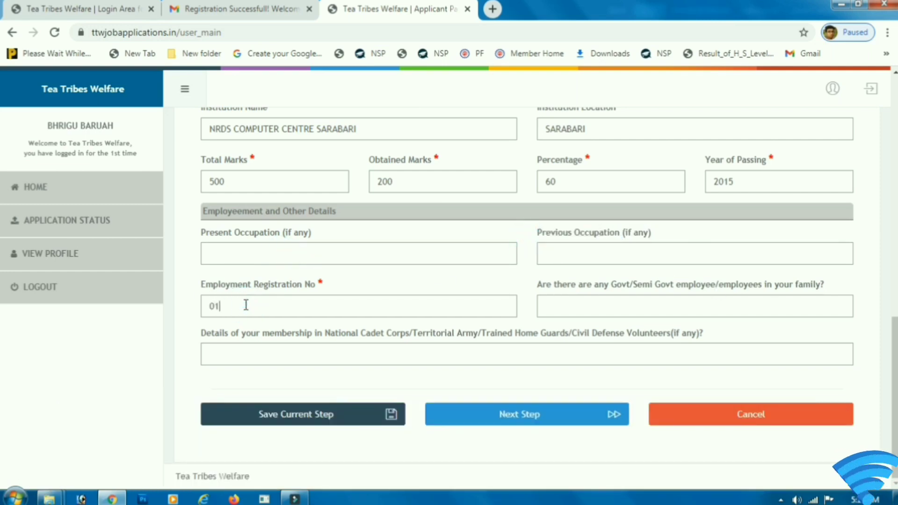
type("2020")
left_click_drag(538, 286, 768, 294)
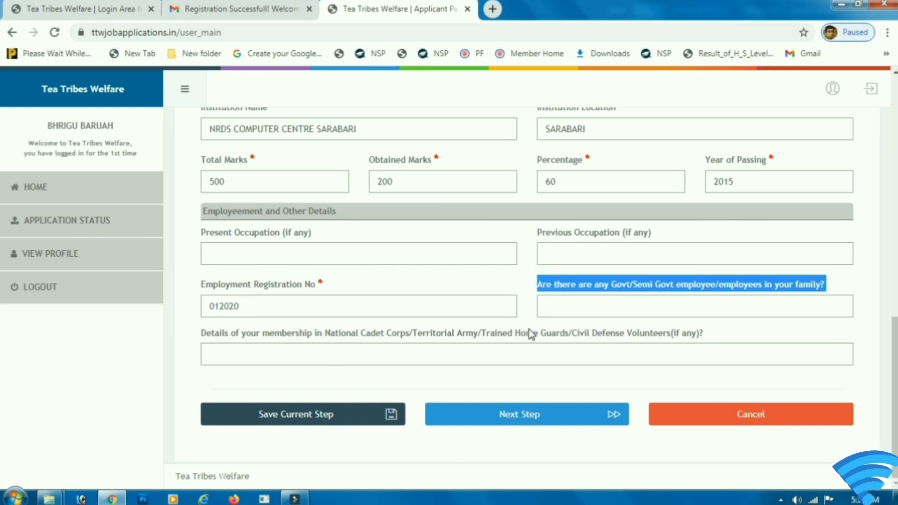
left_click(593, 306)
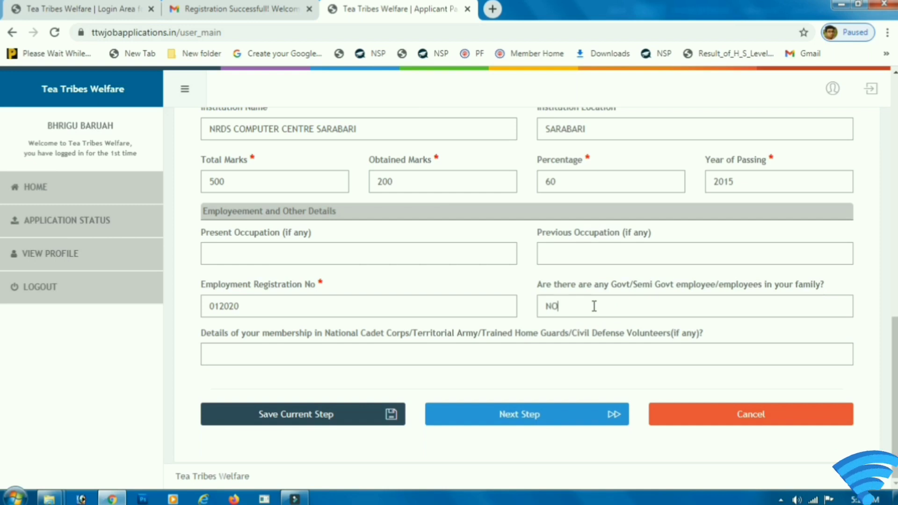
left_click_drag(206, 335, 406, 338)
left_click(532, 334)
left_click_drag(676, 340, 692, 337)
left_click(696, 335)
Step: Save the education and employment step, confirm it, and proceed to the next step
left_click(304, 421)
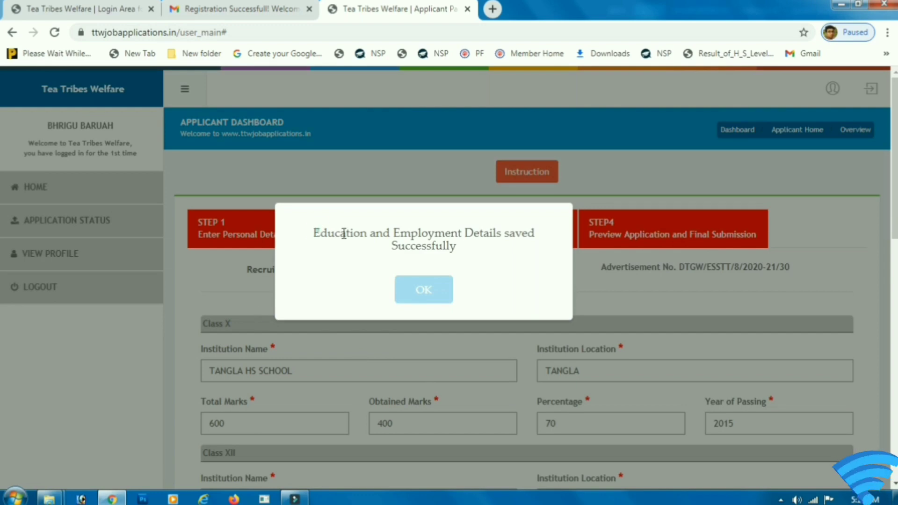
left_click(432, 288)
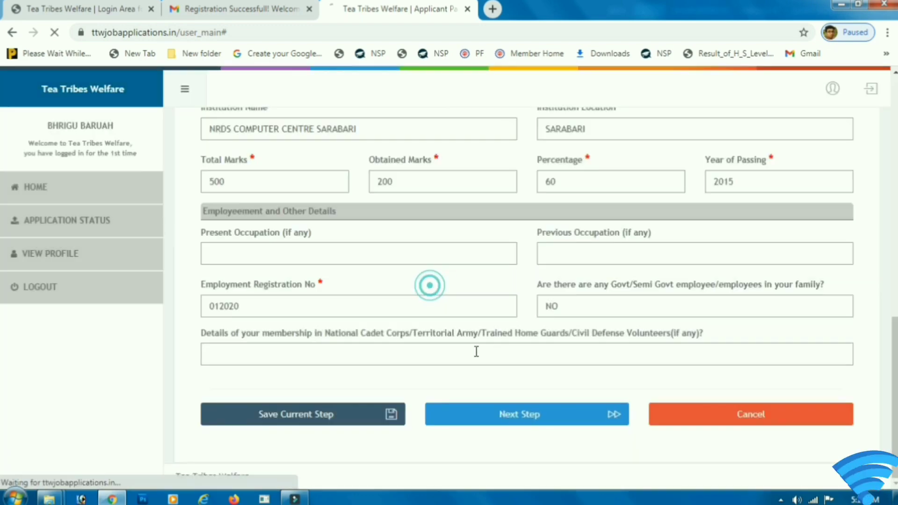
scroll(511, 376, "down", 7)
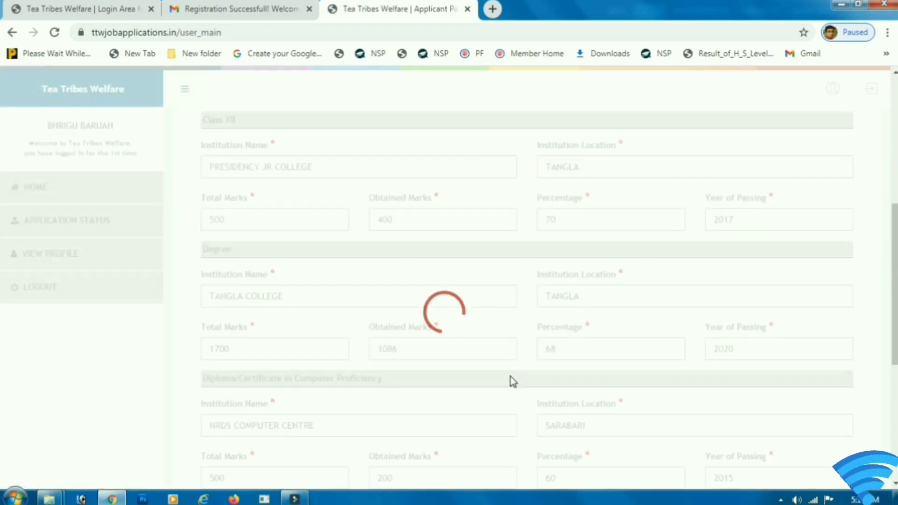
scroll(511, 378, "down", 2)
scroll(514, 381, "down", 4)
left_click(505, 423)
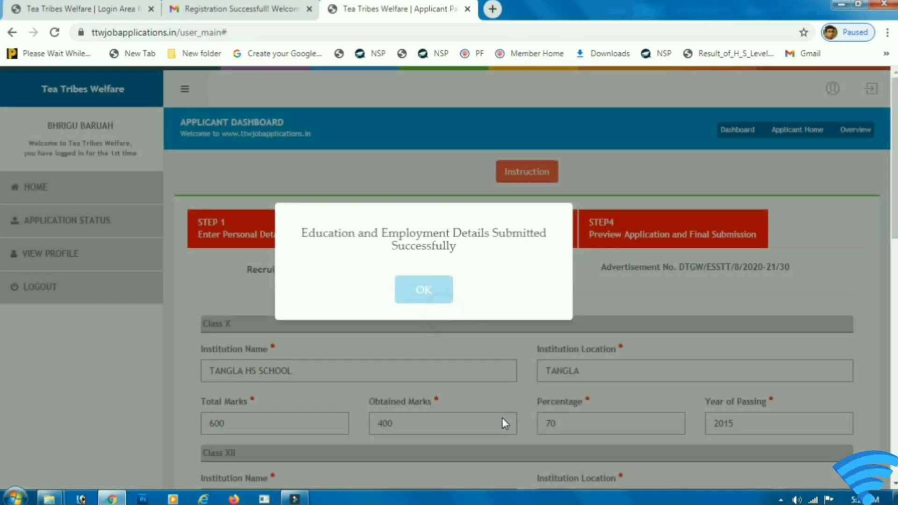
Step: Select Photo.jpg from the Desktop documents folder as the passport size photo
left_click(412, 291)
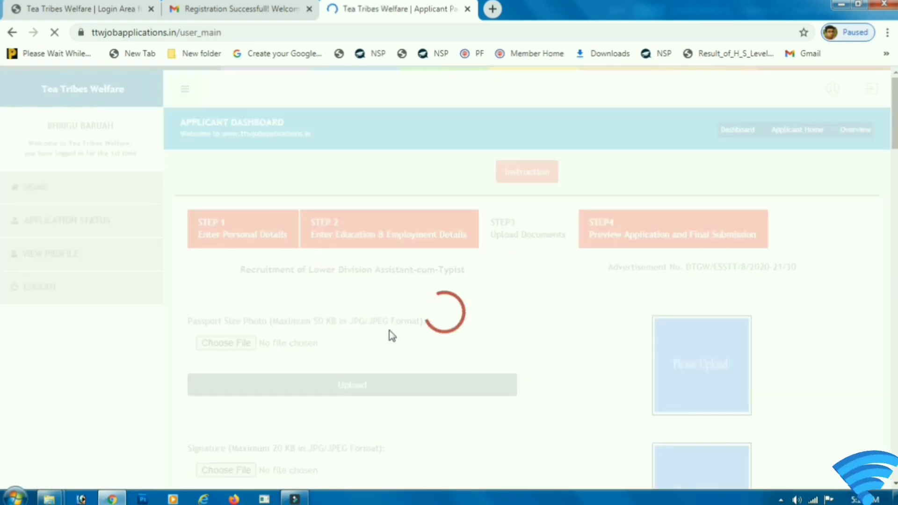
scroll(392, 332, "down", 1)
scroll(323, 279, "down", 2)
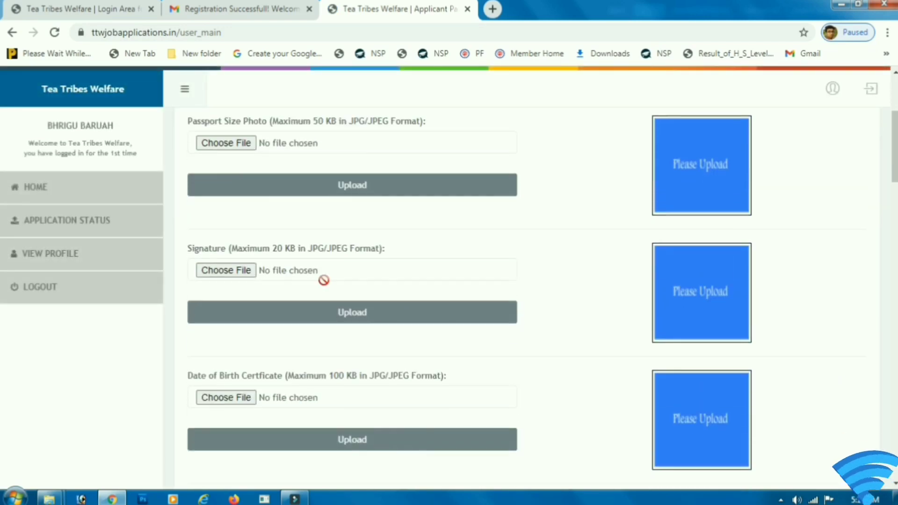
scroll(244, 215, "up", 2)
left_click_drag(186, 254, 407, 266)
left_click(384, 271)
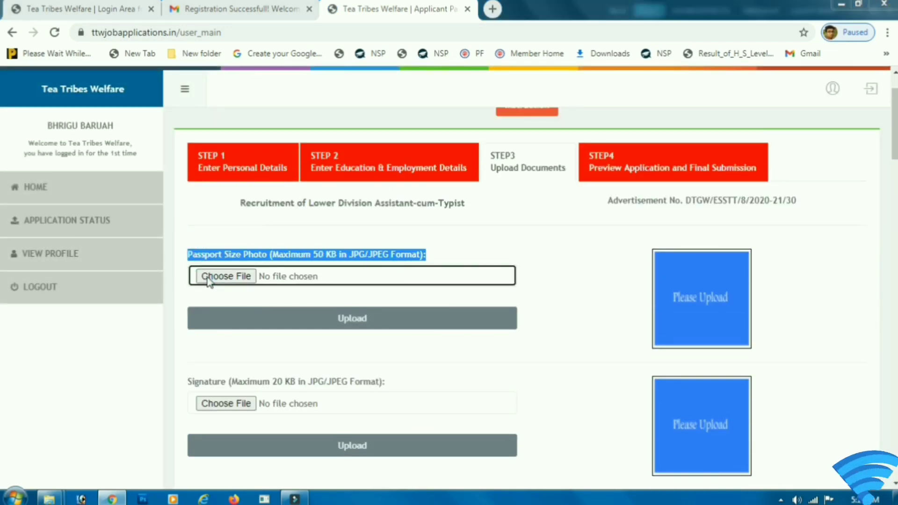
left_click(211, 276)
left_click(327, 146)
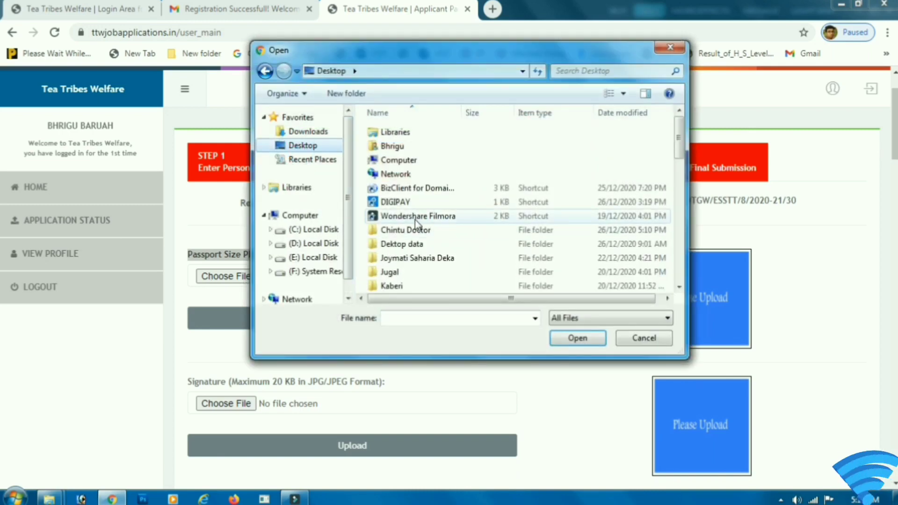
left_click(412, 231)
scroll(412, 236, "down", 2)
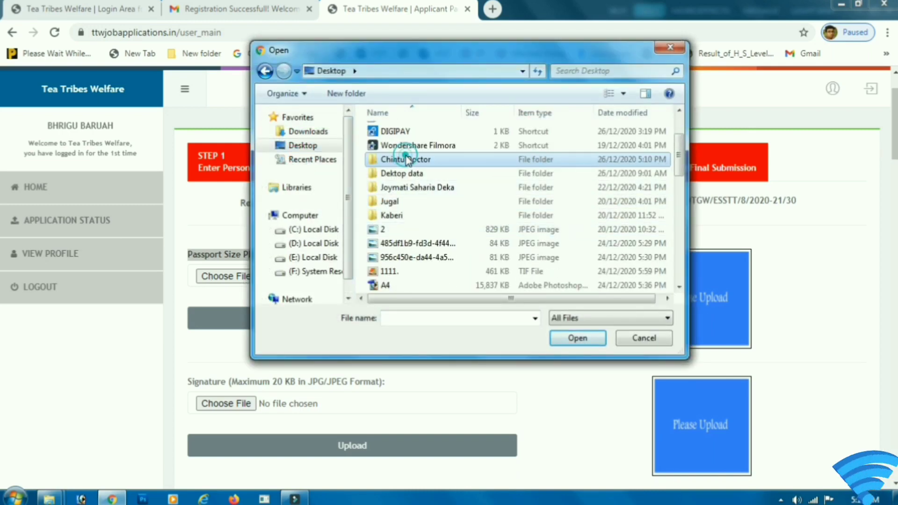
double_click(405, 159)
double_click(483, 216)
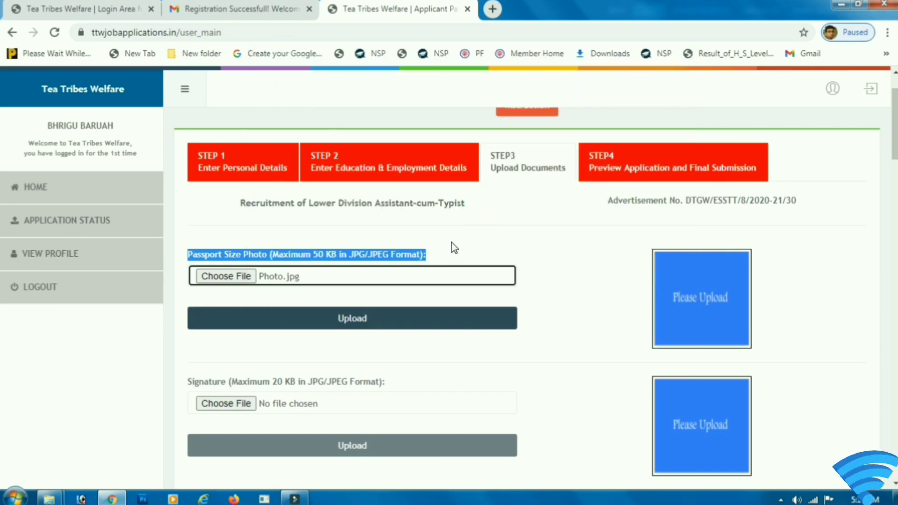
Step: Upload the passport photo and close the success message
left_click(325, 323)
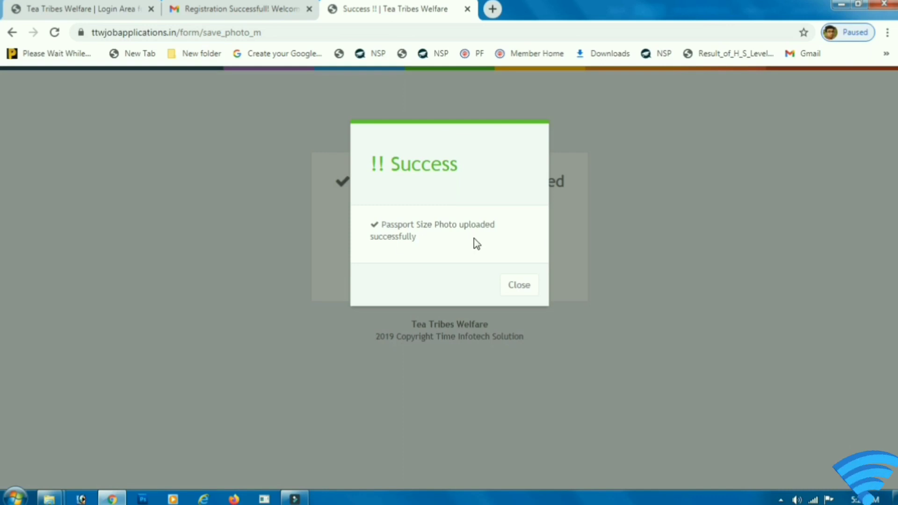
left_click_drag(391, 225, 480, 225)
left_click(515, 288)
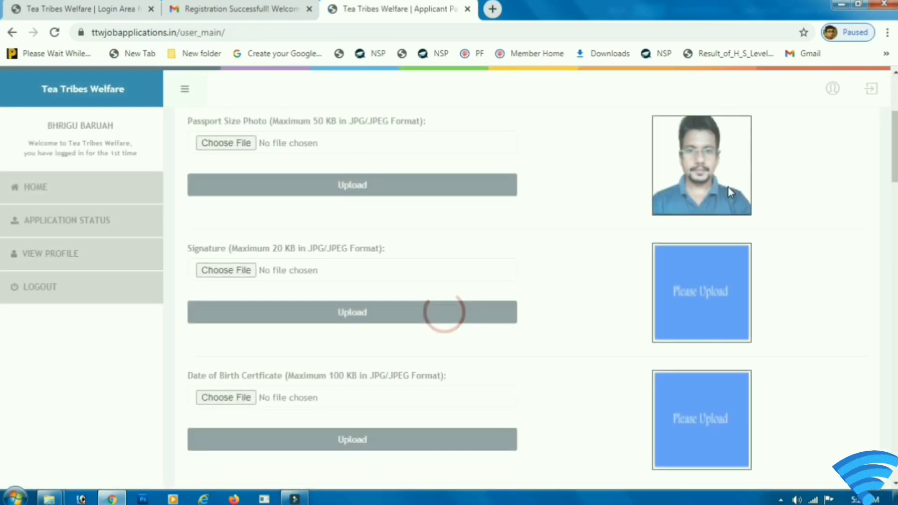
Step: Upload Sign.jpg as the signature and close the success message
left_click_drag(192, 251, 238, 286)
left_click(220, 270)
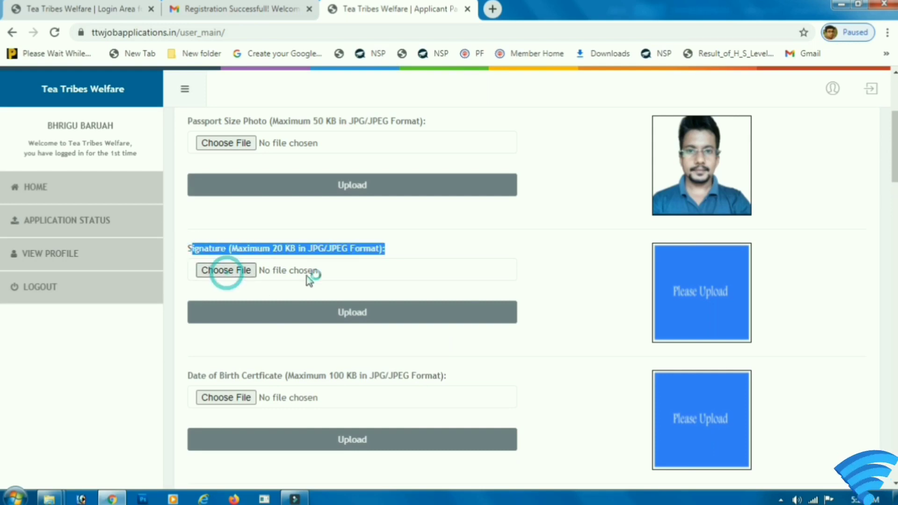
left_click(630, 234)
double_click(630, 234)
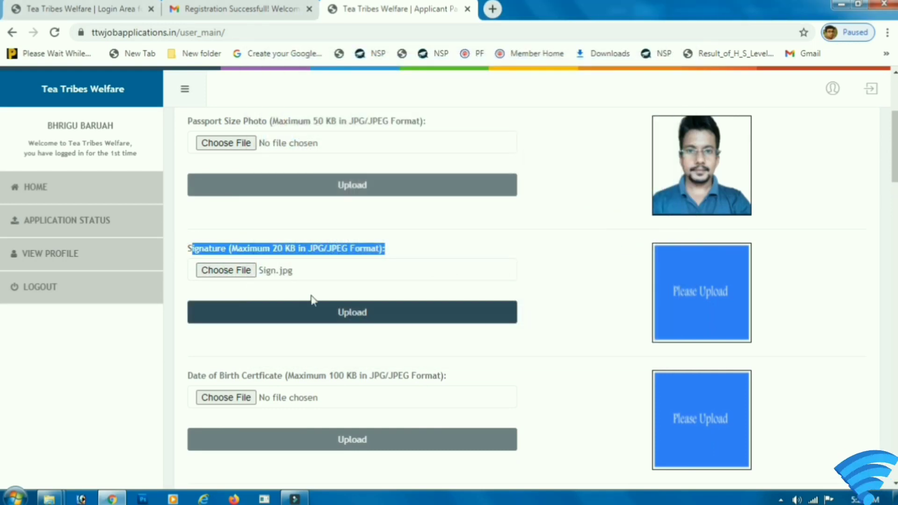
left_click(313, 309)
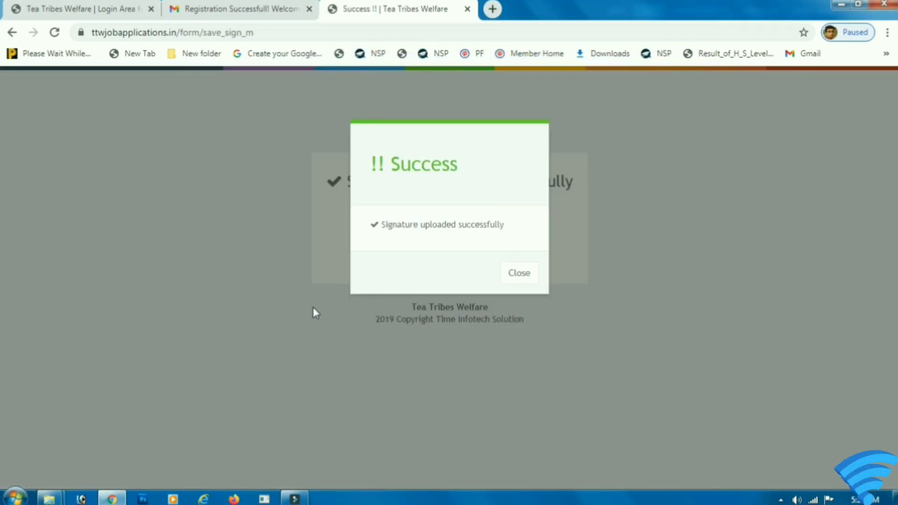
left_click_drag(405, 171, 459, 167)
left_click(519, 272)
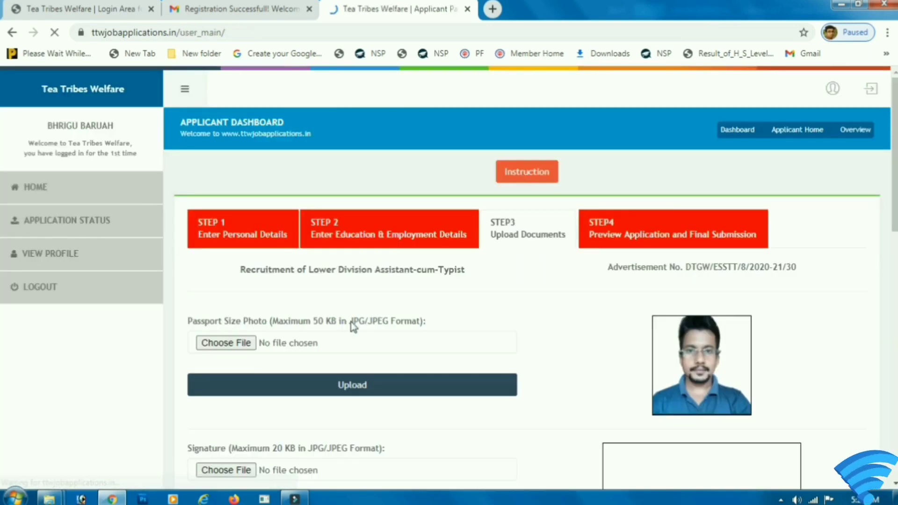
Step: Upload Age.jpg as the date of birth certificate and close the success message
scroll(353, 327, "down", 5)
scroll(421, 309, "down", 3)
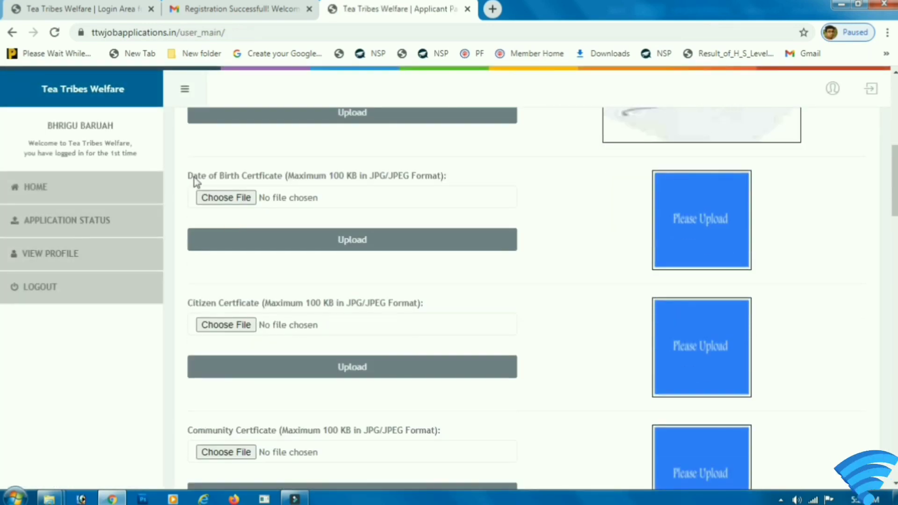
left_click_drag(187, 176, 203, 204)
left_click(226, 197)
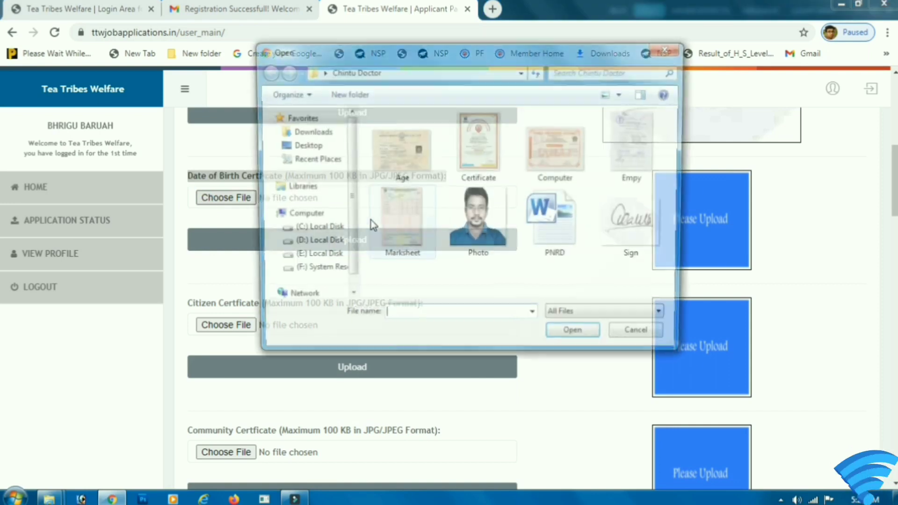
left_click(399, 173)
left_click(575, 337)
left_click(339, 248)
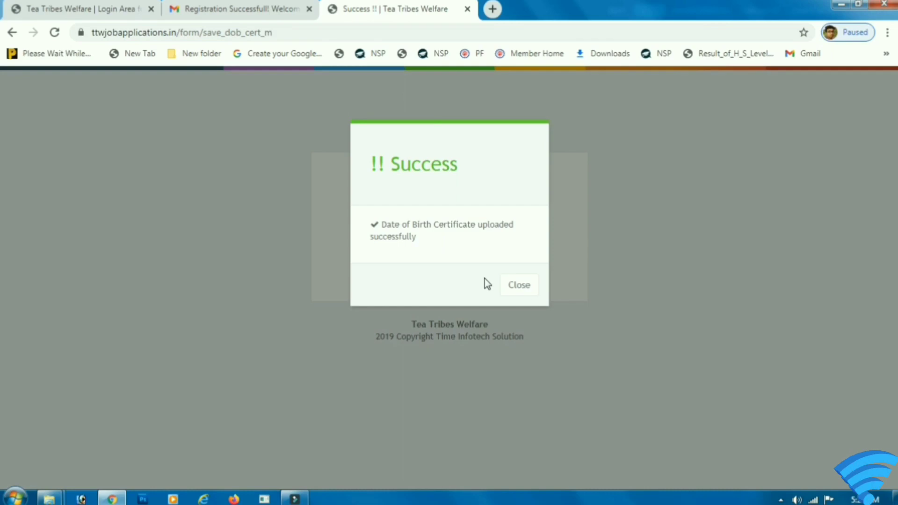
left_click(514, 287)
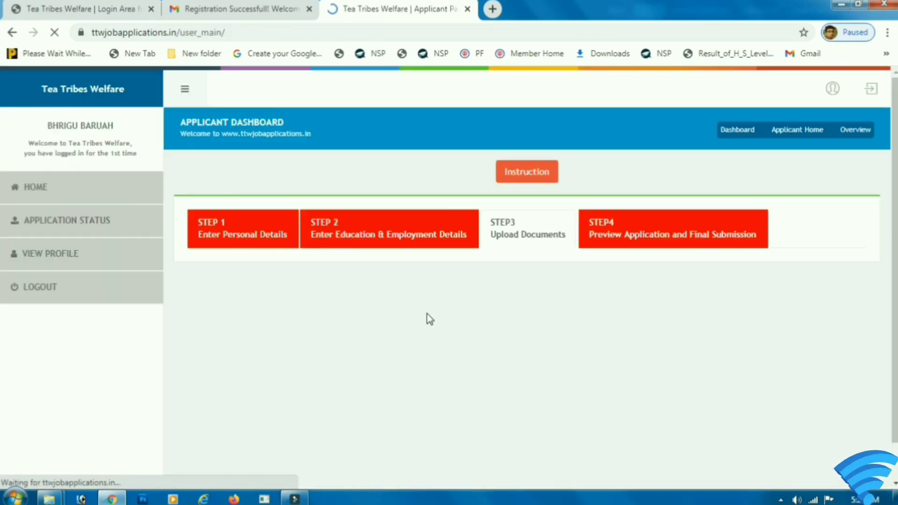
Step: Upload Empy.jpg as the citizen certificate and close the success message
scroll(421, 317, "down", 5)
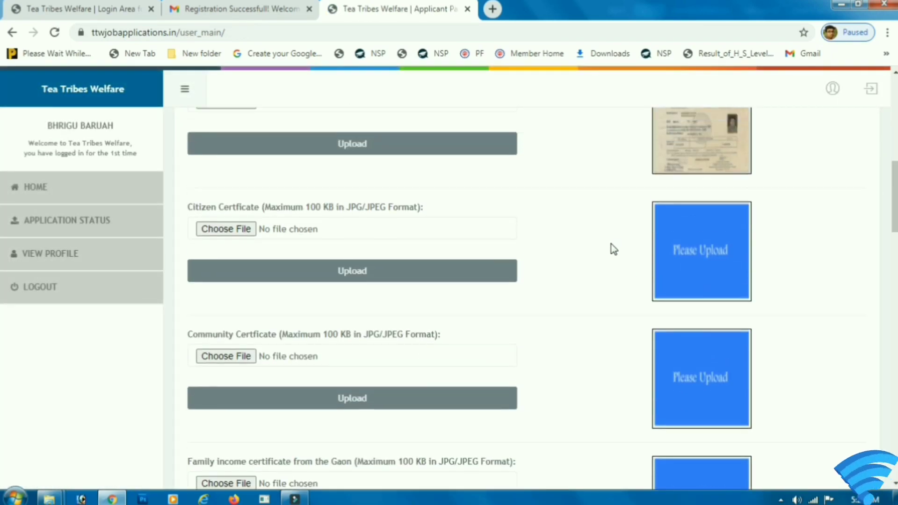
scroll(614, 249, "up", 2)
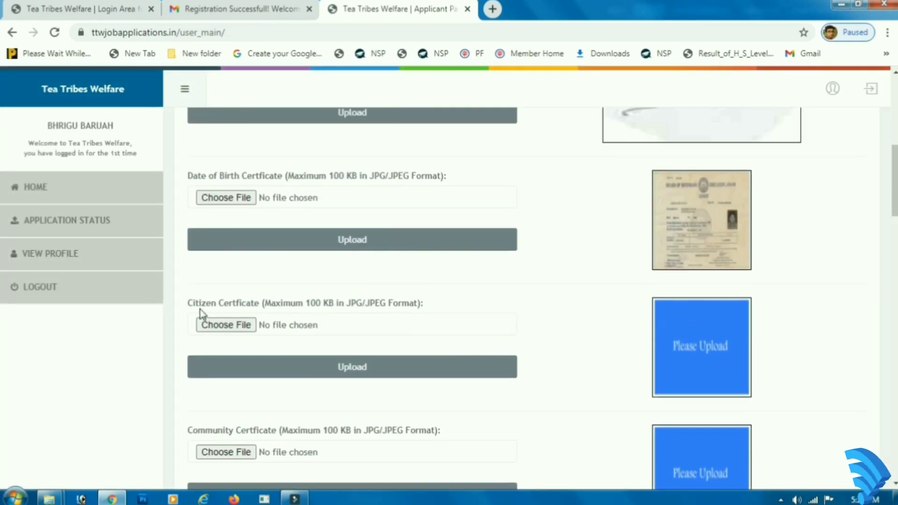
left_click(226, 325)
left_click(655, 163)
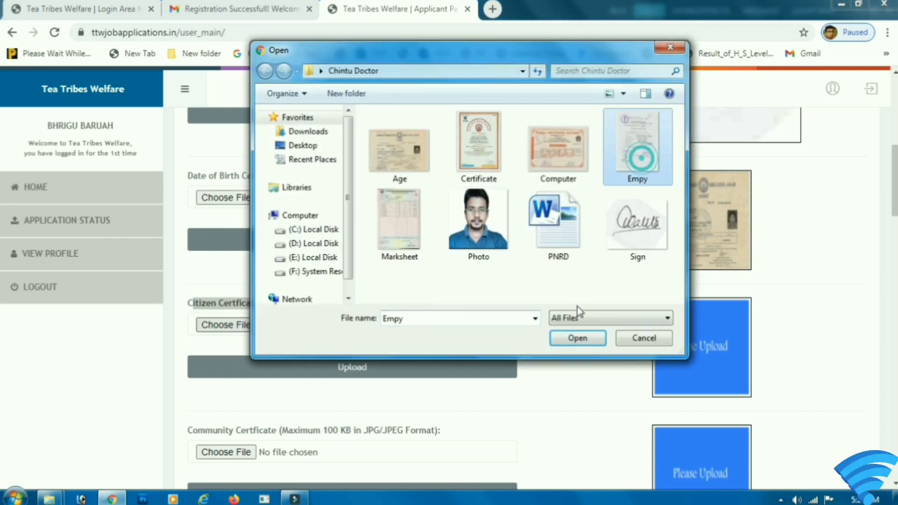
left_click(577, 338)
left_click(309, 373)
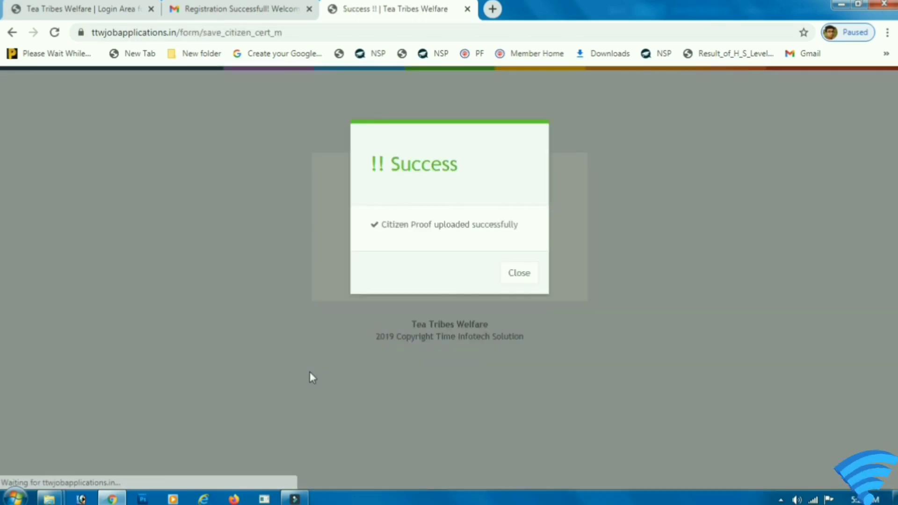
left_click(527, 279)
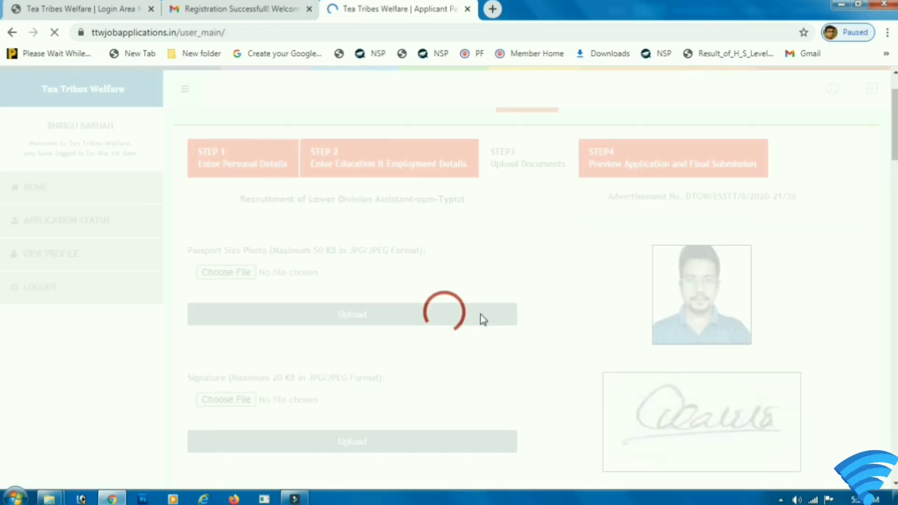
Step: Choose Certificate.jpg for the community certificate and upload it
scroll(444, 382, "down", 4)
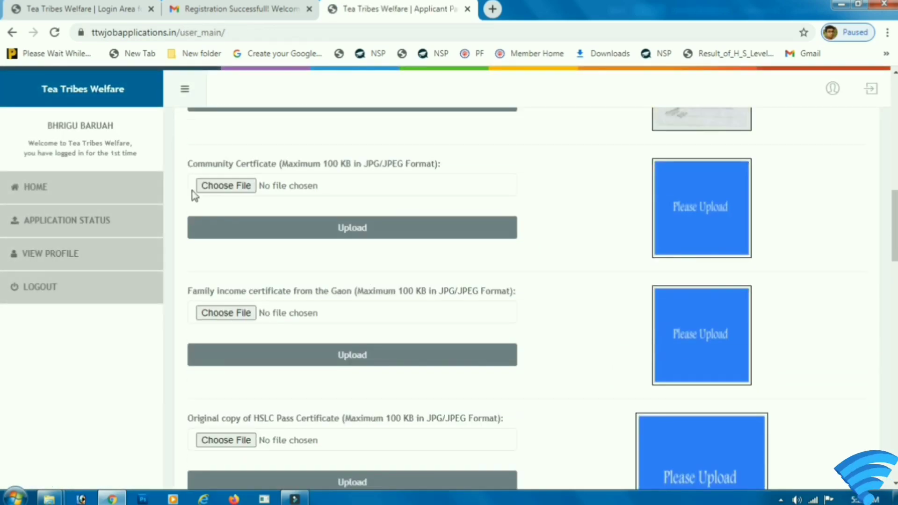
left_click_drag(330, 171, 268, 192)
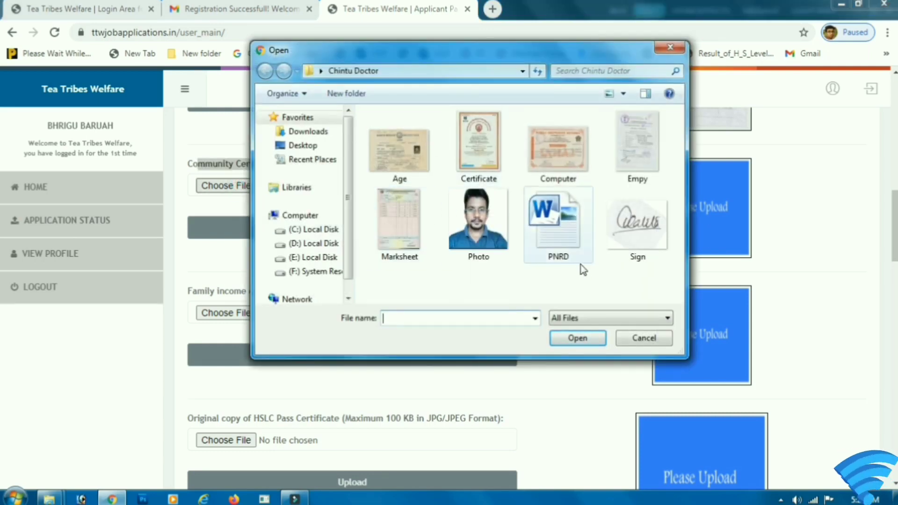
left_click(478, 145)
left_click(573, 338)
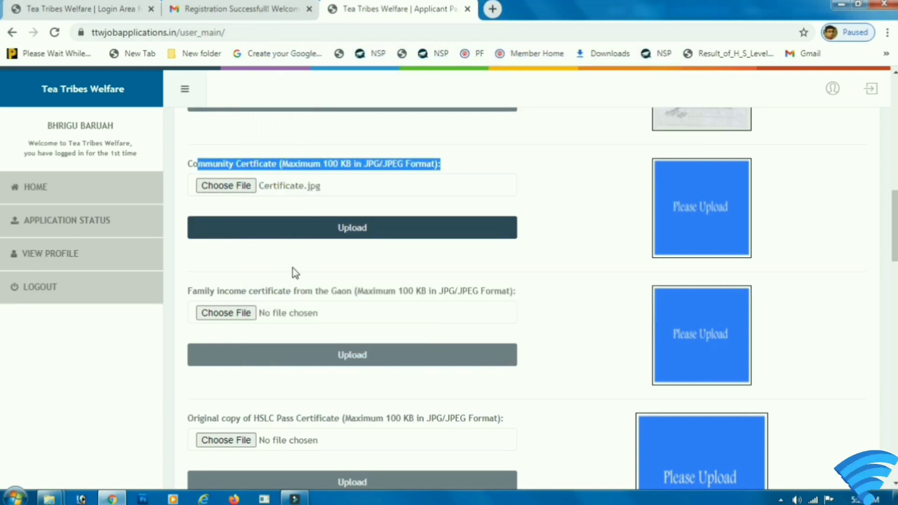
left_click(290, 229)
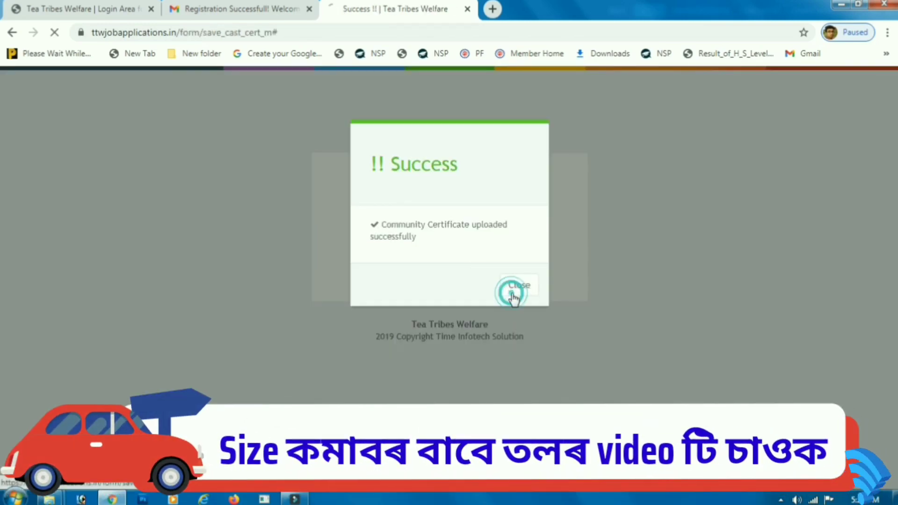
Step: Upload Empy.jpg as the family income certificate
left_click(513, 295)
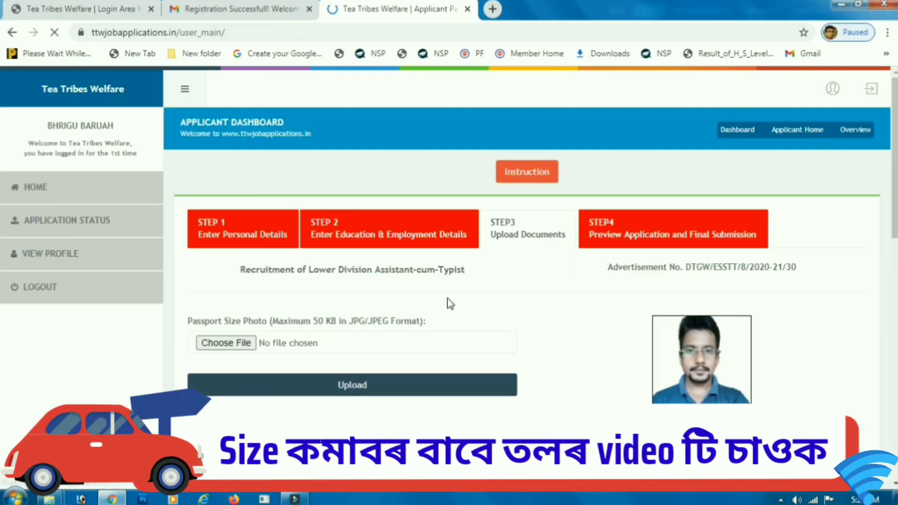
scroll(447, 299, "down", 7)
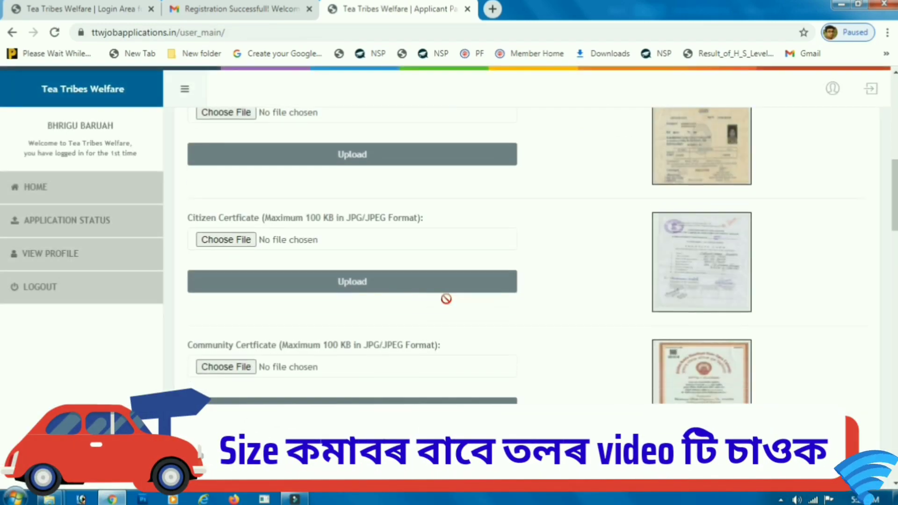
left_click_drag(192, 158, 370, 167)
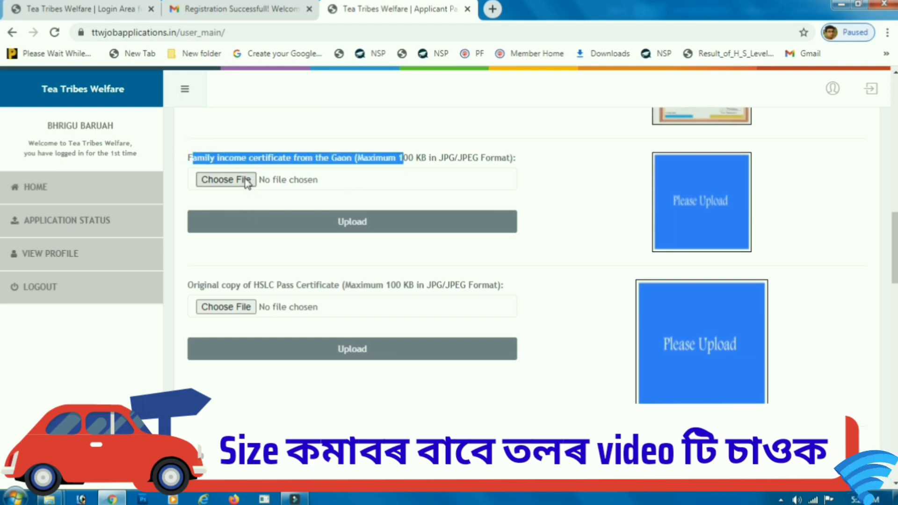
left_click(226, 180)
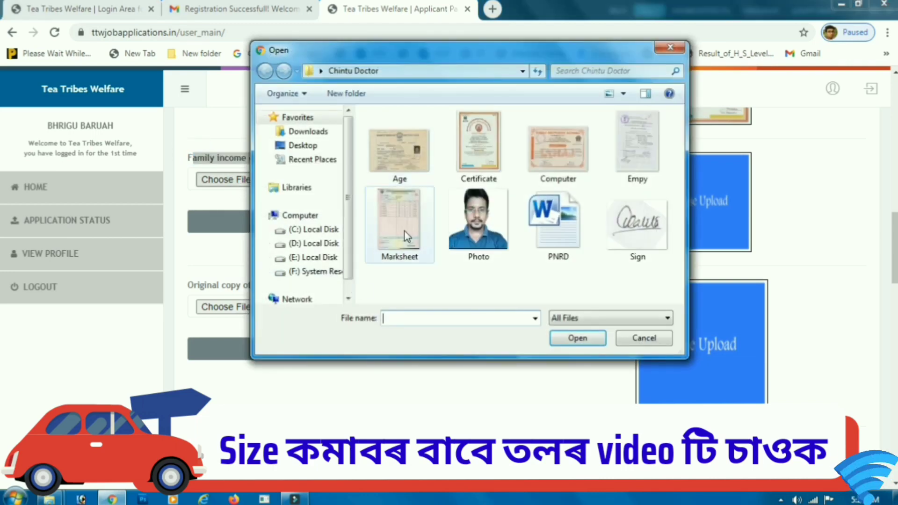
left_click(637, 145)
left_click(577, 338)
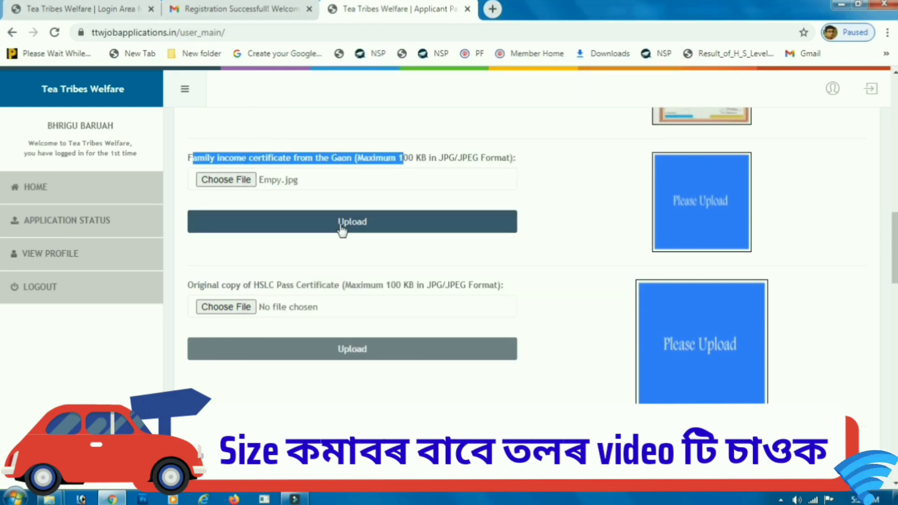
left_click(342, 227)
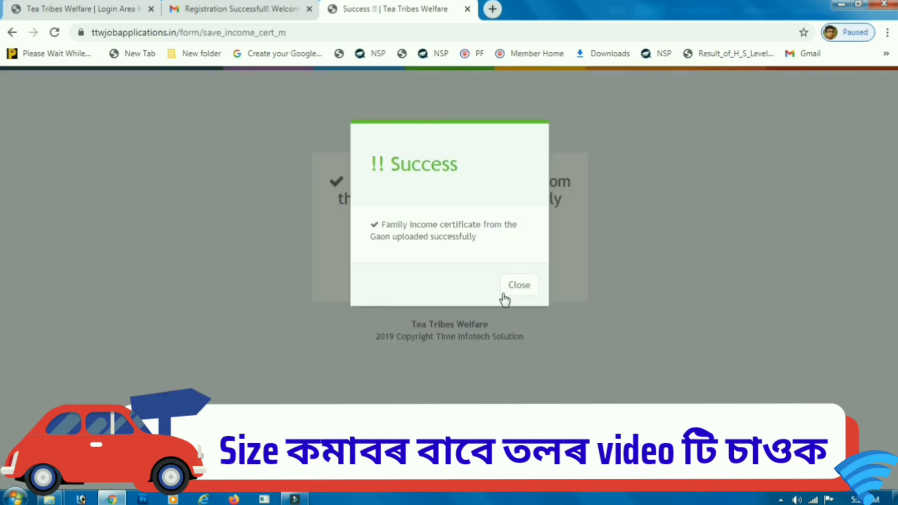
left_click(511, 288)
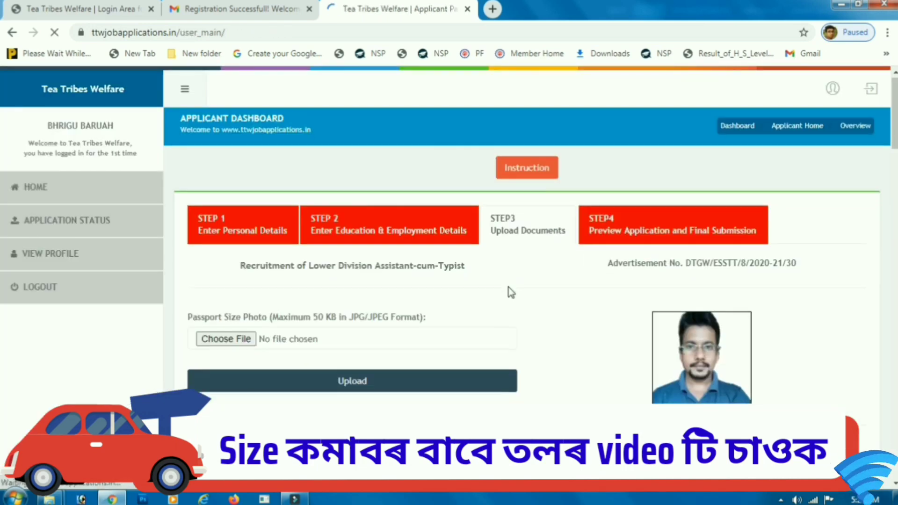
Step: Upload Marksheet.jpg as the HSLC pass certificate
scroll(509, 287, "down", 15)
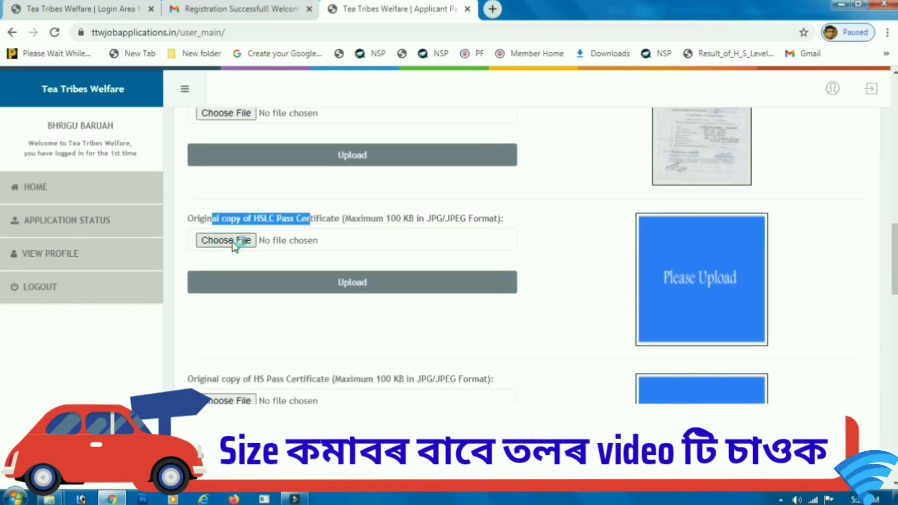
left_click(233, 242)
left_click(399, 220)
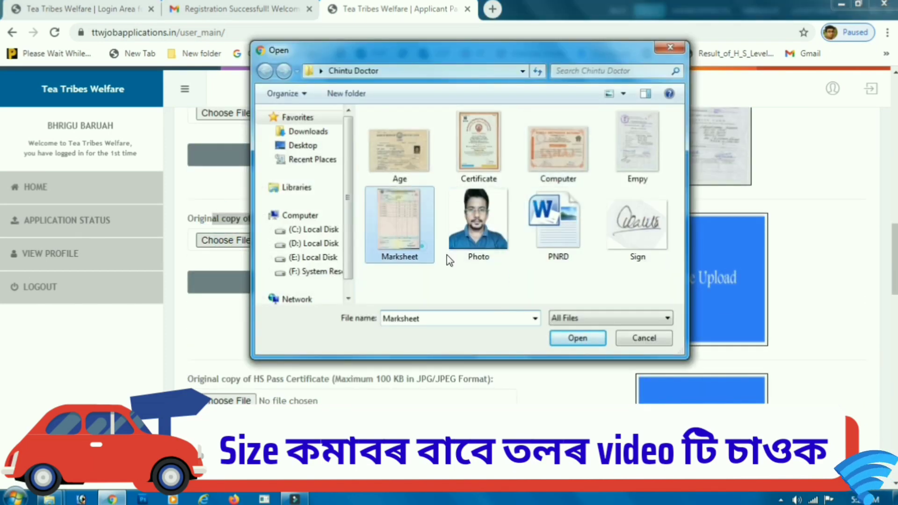
left_click(576, 338)
left_click(395, 282)
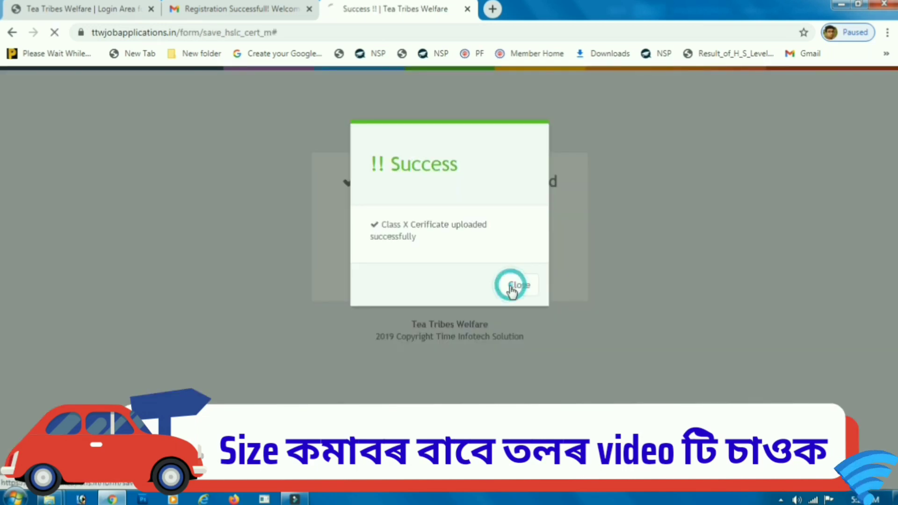
left_click(512, 287)
Step: Upload Marksheet.jpg as the HS pass certificate
scroll(474, 291, "down", 5)
scroll(479, 301, "down", 3)
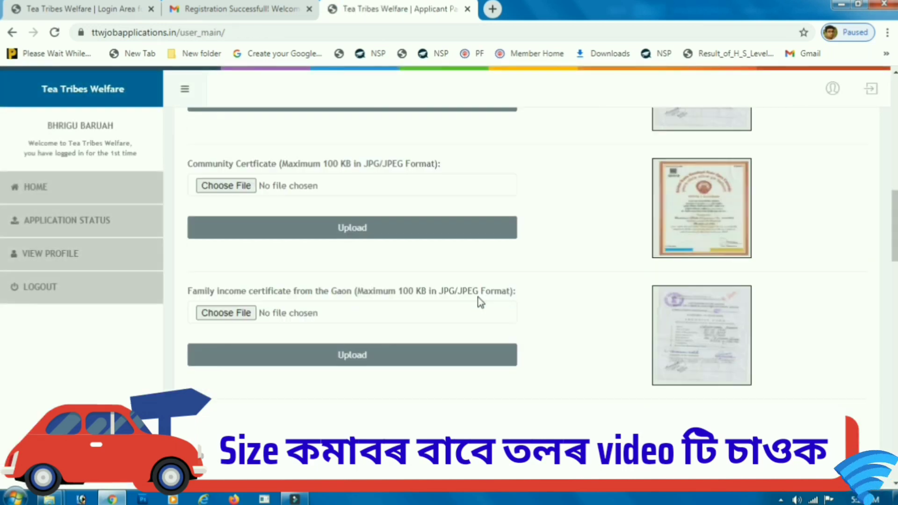
scroll(480, 302, "down", 6)
scroll(427, 243, "up", 3)
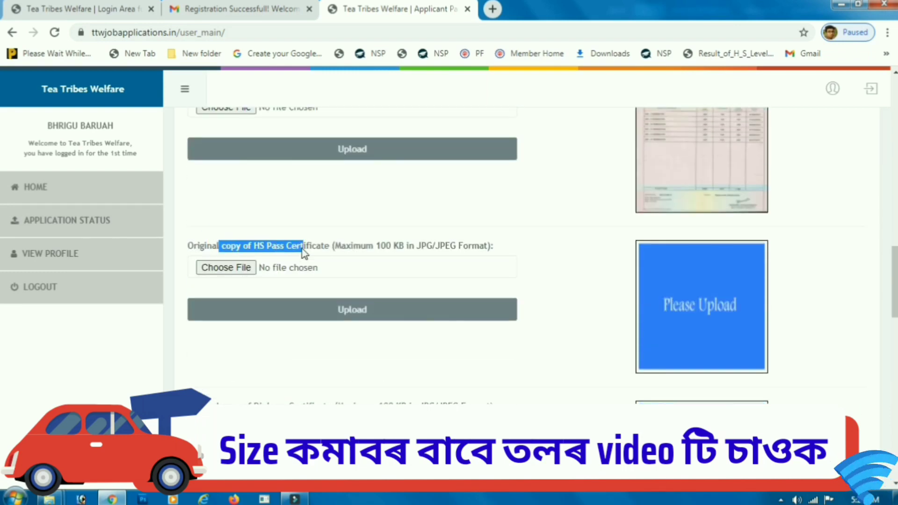
left_click(372, 276)
left_click(399, 211)
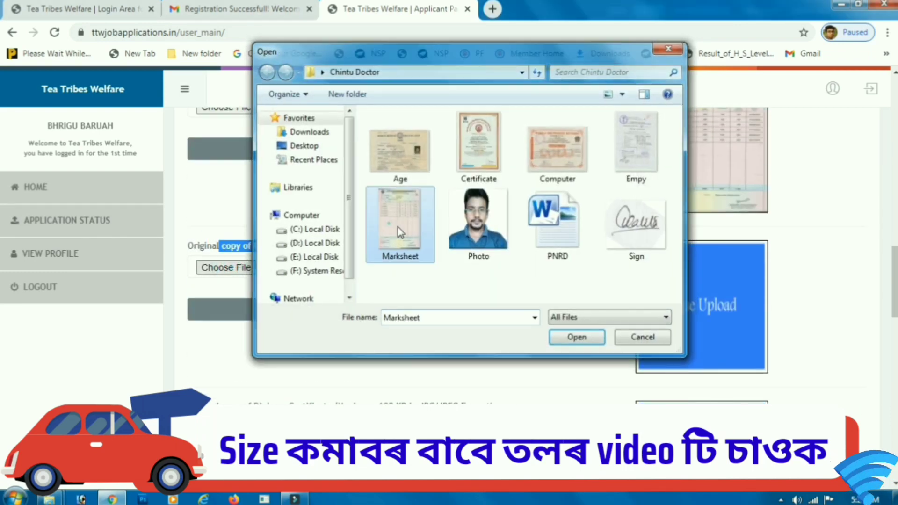
left_click(576, 337)
left_click(475, 307)
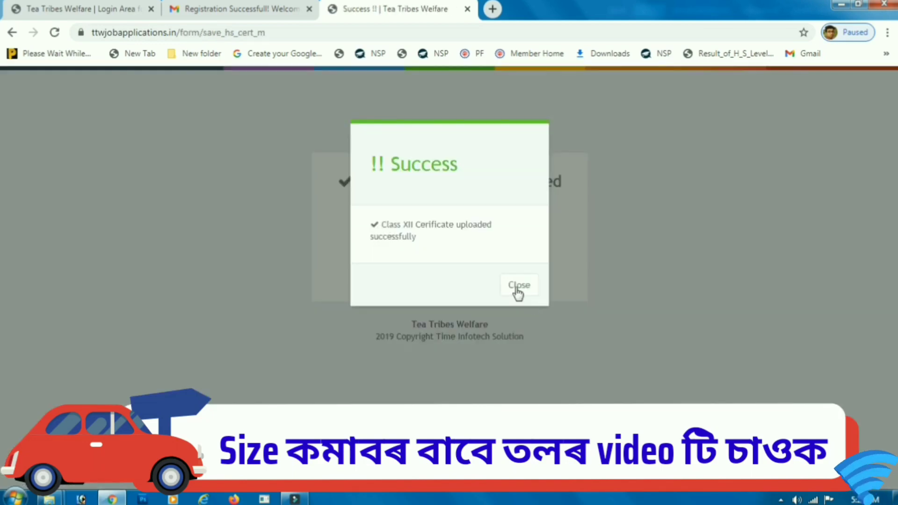
left_click(518, 294)
Step: Upload Certificate.jpg as the Diploma Certificate and close the success notice
scroll(538, 297, "down", 10)
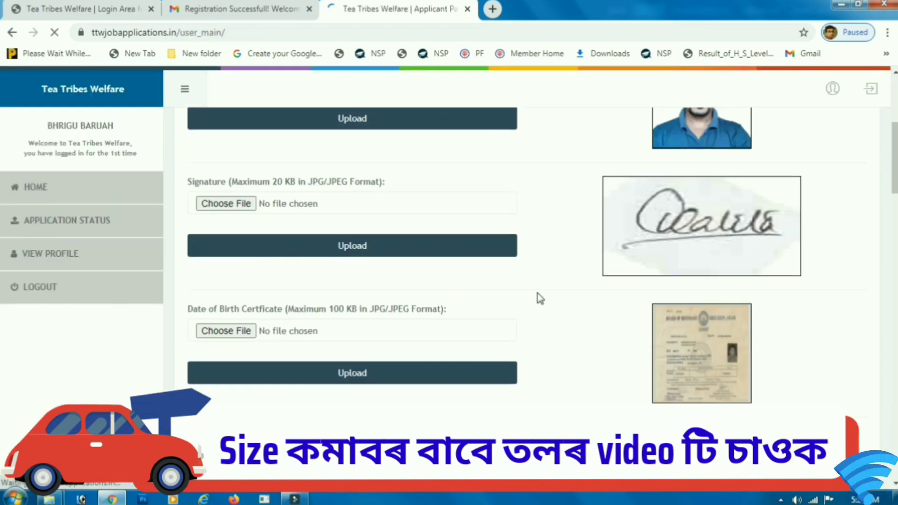
scroll(529, 297, "down", 10)
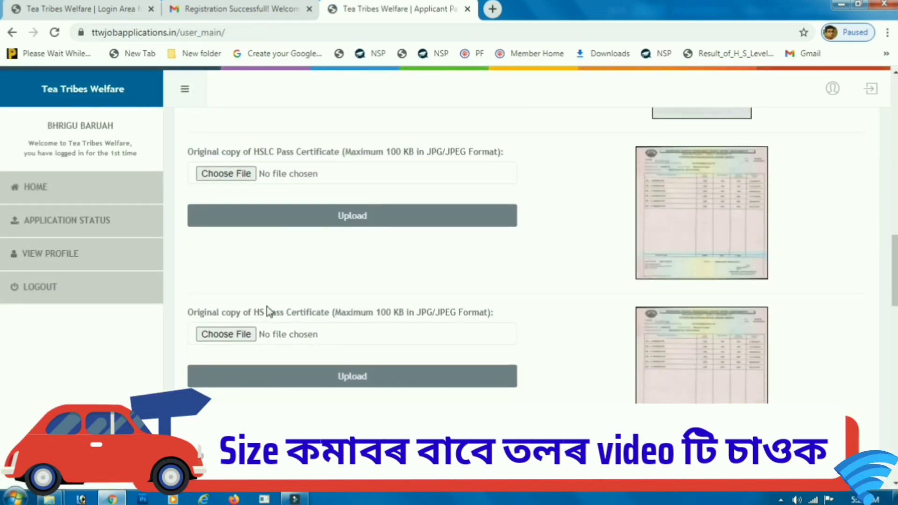
scroll(408, 331, "down", 5)
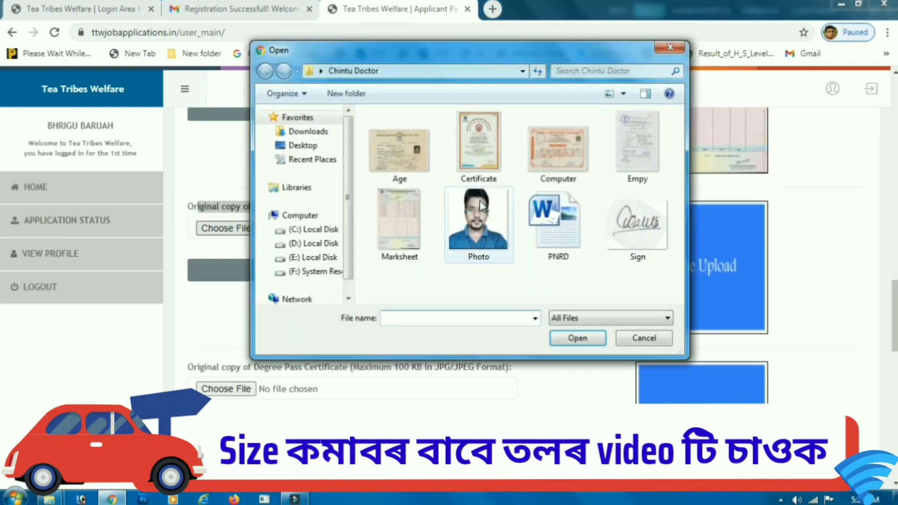
left_click(478, 145)
left_click(577, 338)
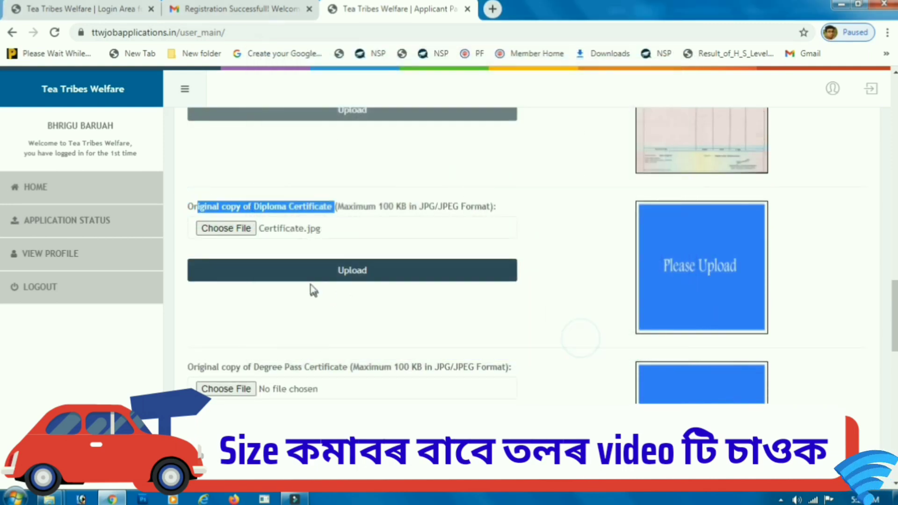
left_click(311, 271)
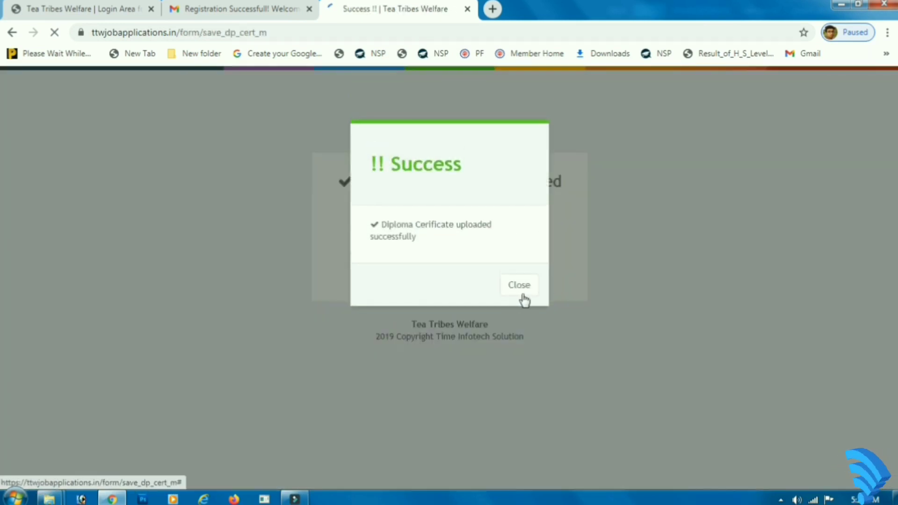
left_click(520, 292)
Step: Upload Marksheet.jpg as the Degree Pass Certificate
scroll(364, 327, "down", 10)
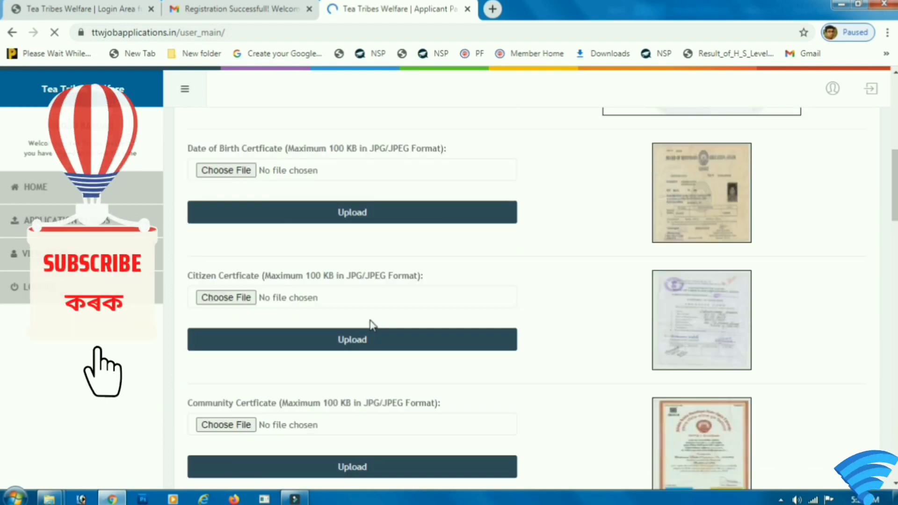
scroll(371, 321, "down", 20)
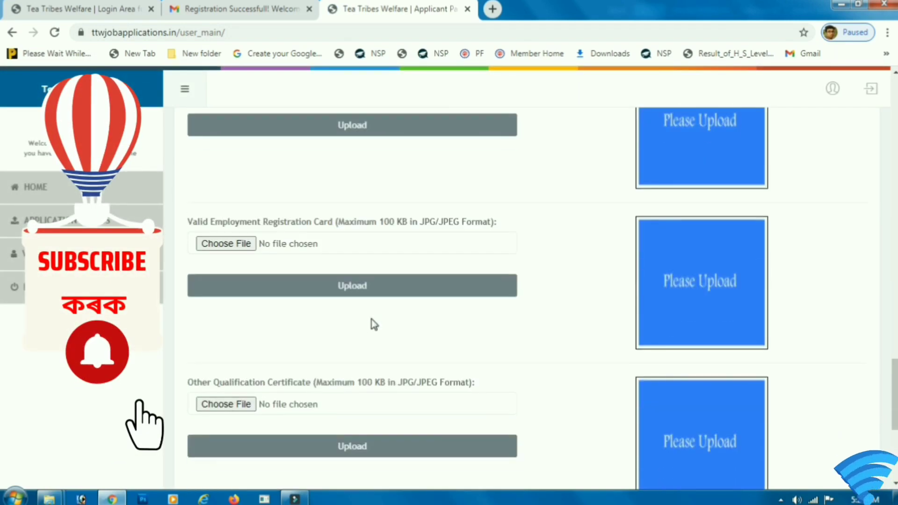
scroll(372, 319, "up", 7)
left_click_drag(192, 233, 311, 265)
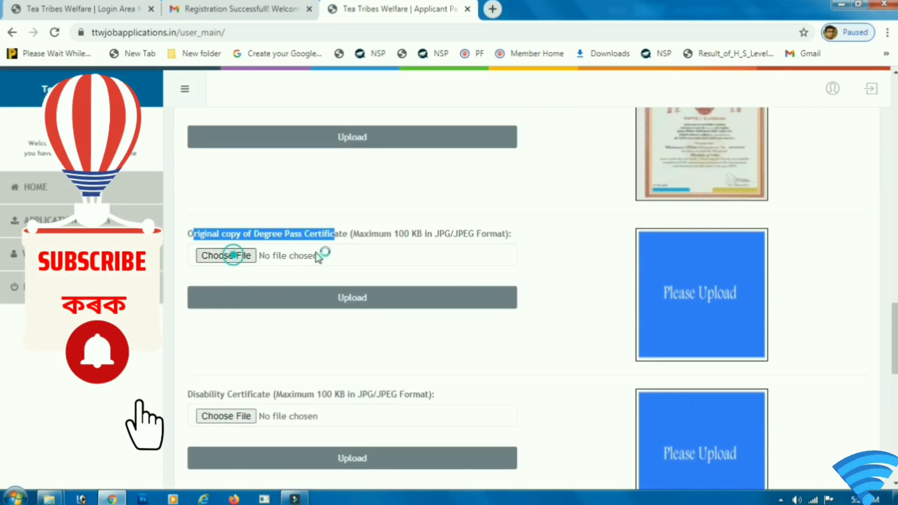
double_click(403, 217)
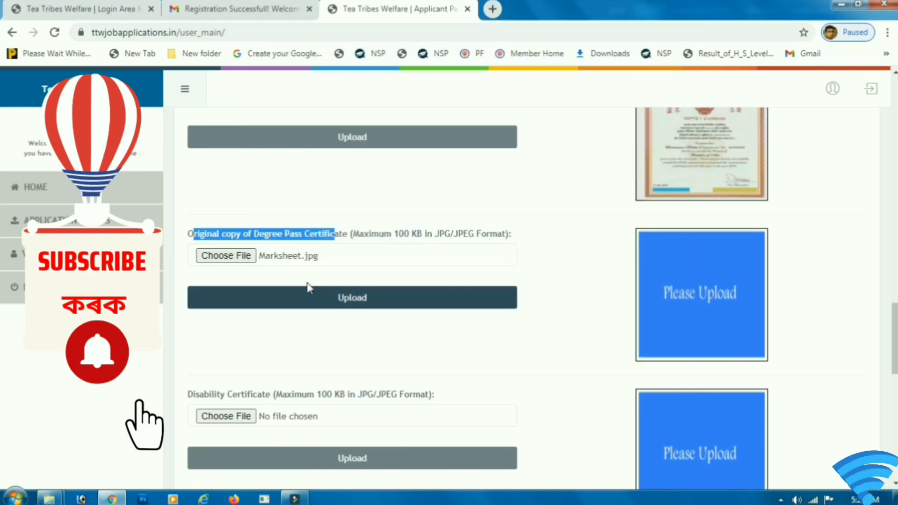
left_click(307, 294)
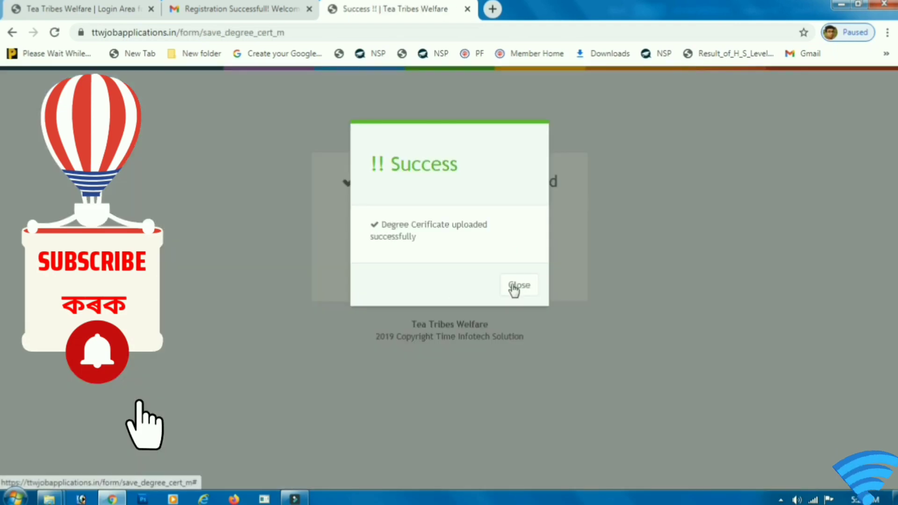
left_click(514, 286)
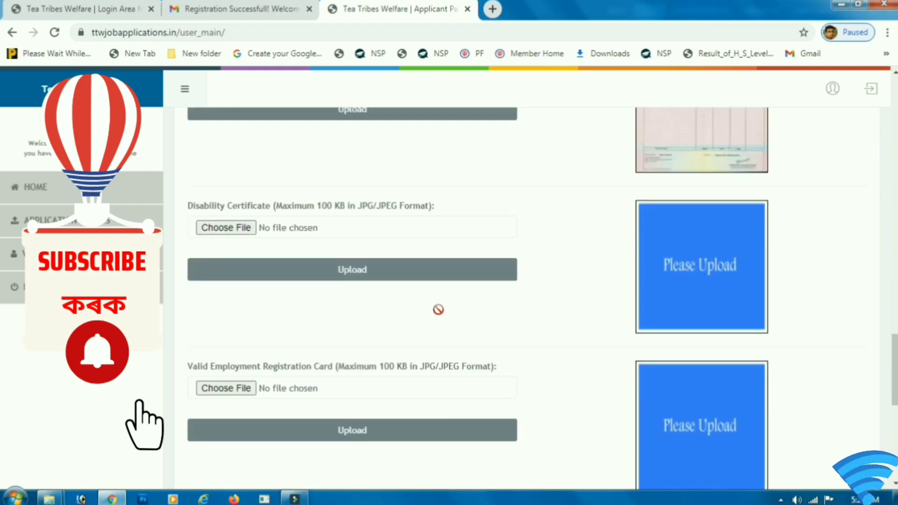
Step: Upload Empy.jpg as the Employment Registration Card
left_click_drag(183, 201, 346, 196)
scroll(221, 281, "down", 2)
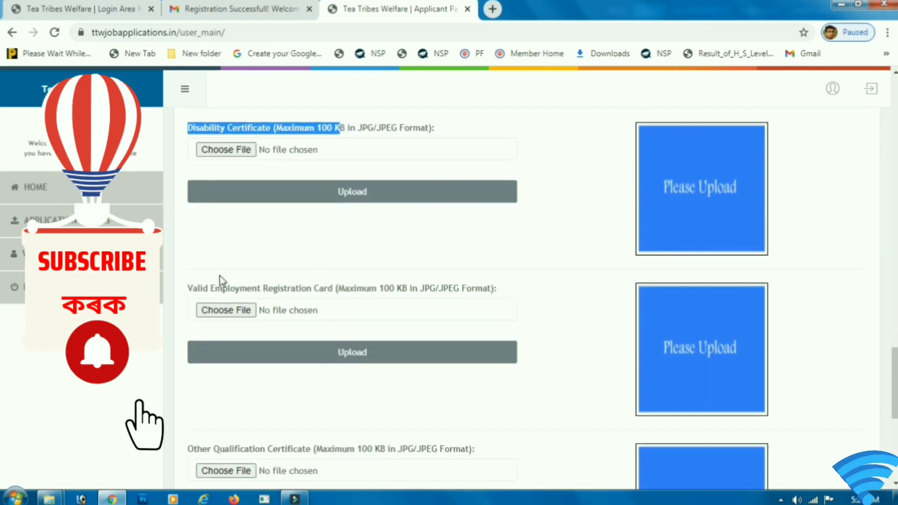
left_click(222, 292)
left_click(391, 290)
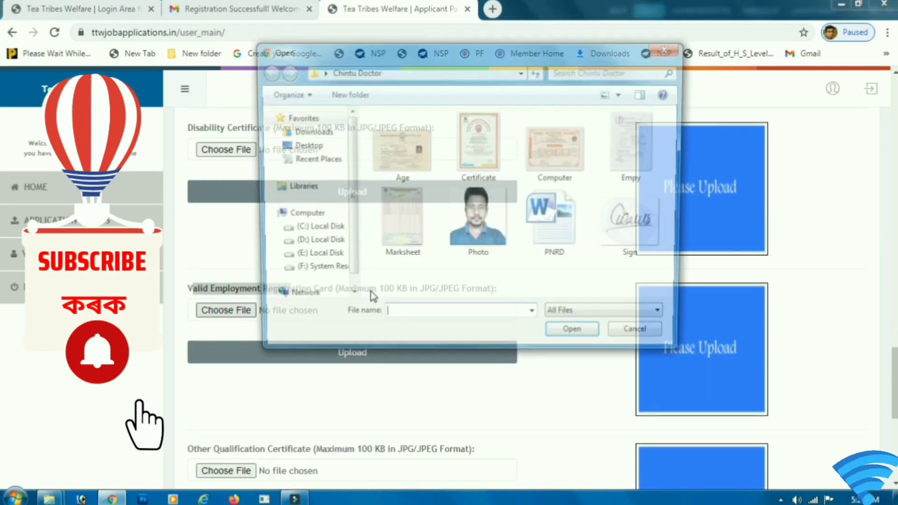
left_click(622, 155)
left_click(578, 339)
left_click(283, 351)
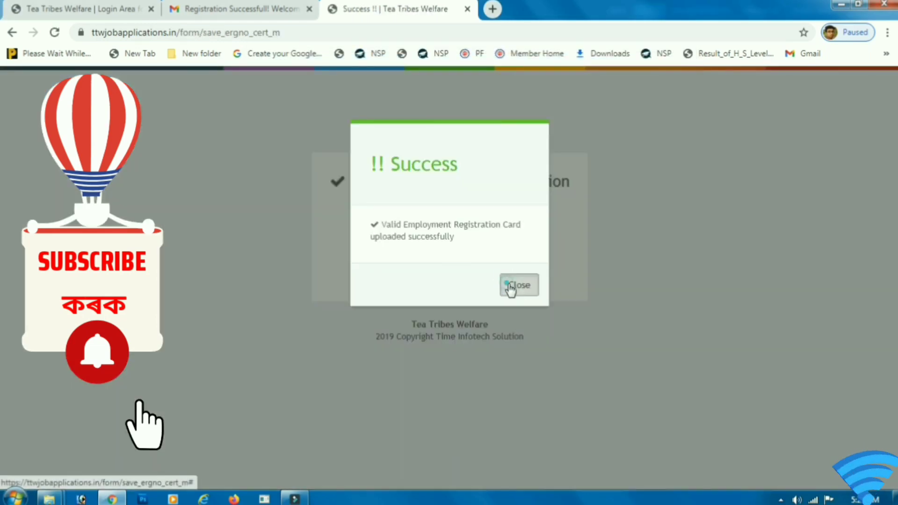
left_click(517, 287)
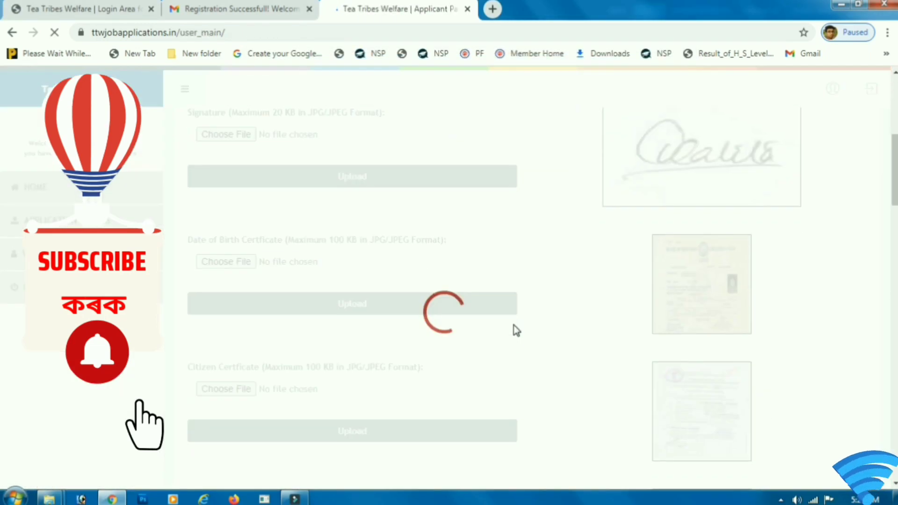
Step: Save the documents step and move on to the next step
scroll(516, 330, "down", 10)
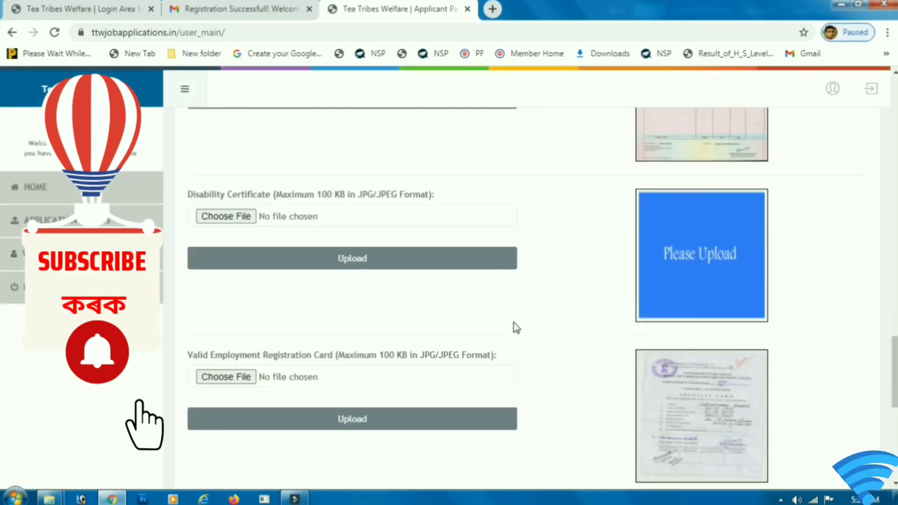
scroll(514, 328, "down", 7)
left_click_drag(249, 191, 351, 185)
scroll(371, 245, "down", 2)
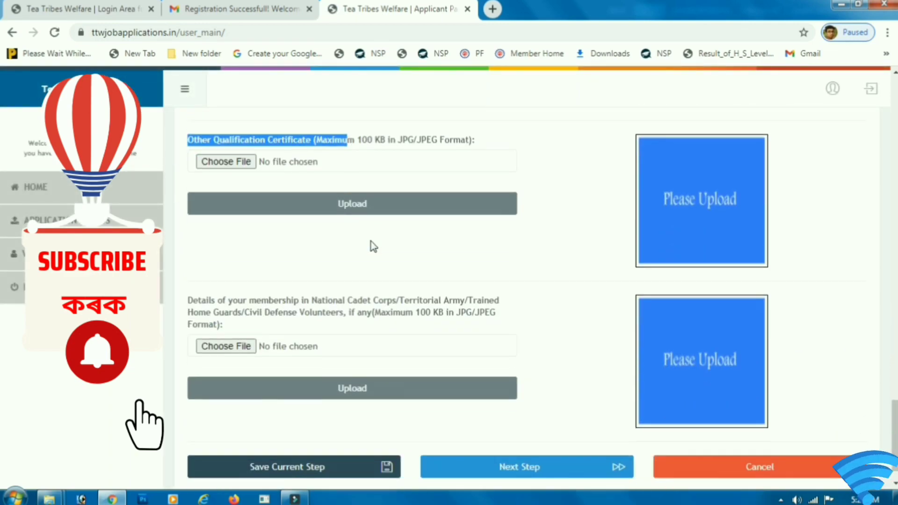
left_click_drag(187, 271, 304, 317)
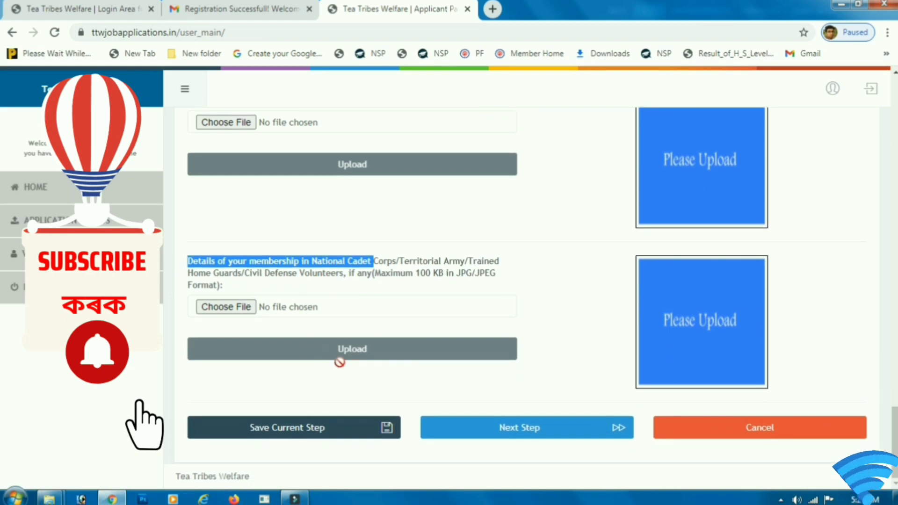
left_click(295, 436)
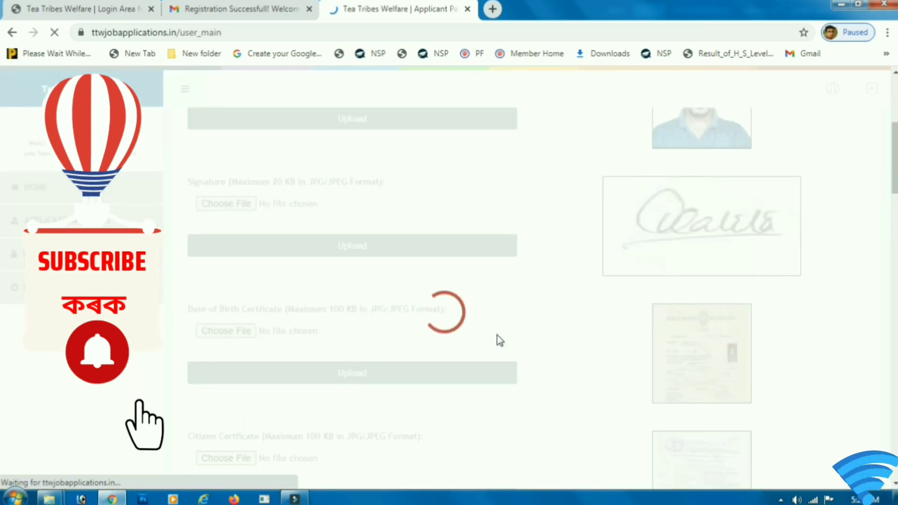
scroll(497, 335, "down", 15)
scroll(498, 335, "down", 15)
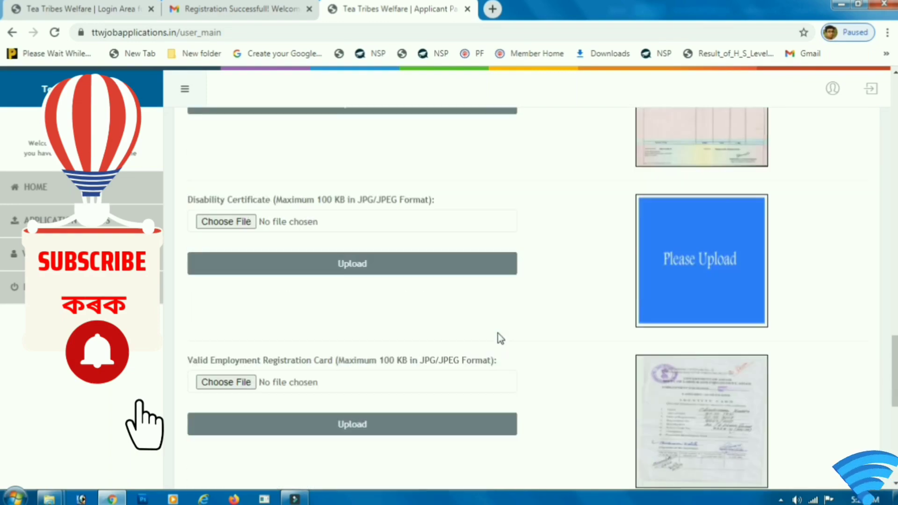
left_click(515, 426)
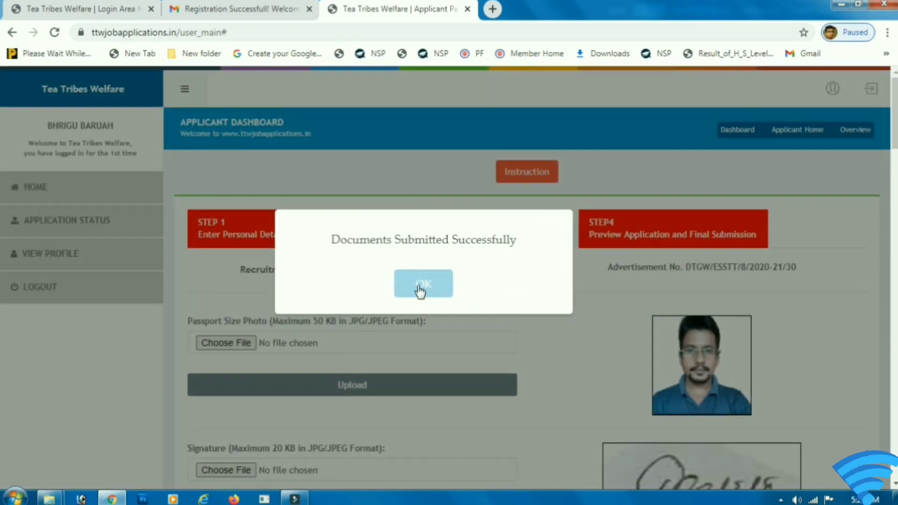
Step: Acknowledge the Documents Submitted message, open the STEP4 preview, and tick the Declaration checkbox
left_click(418, 286)
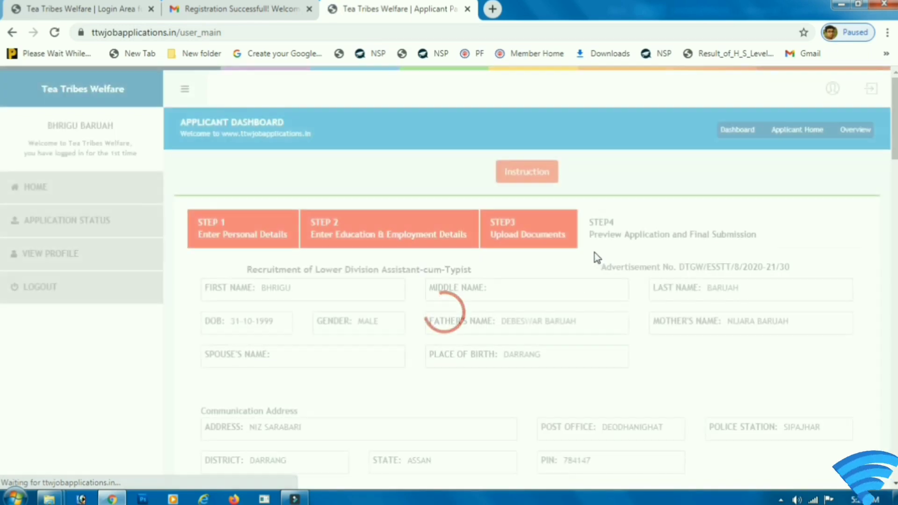
left_click_drag(591, 238, 436, 324)
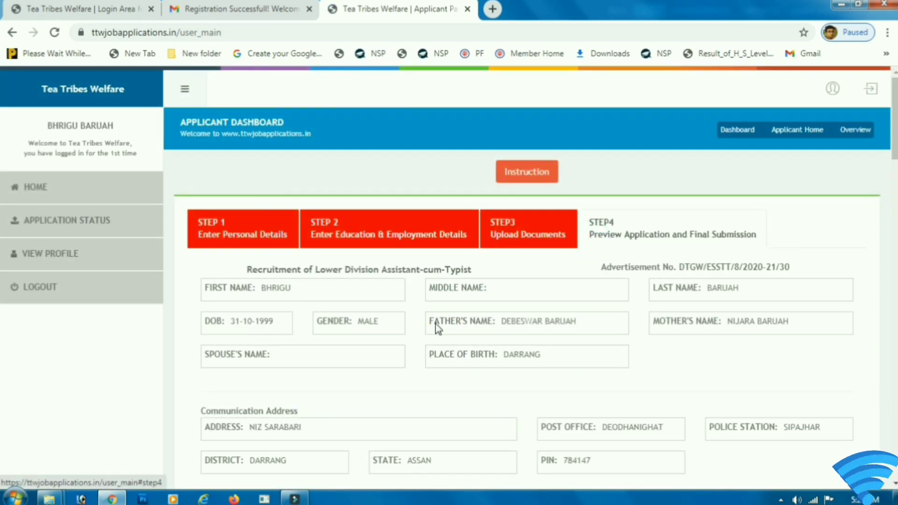
scroll(436, 322, "down", 15)
scroll(436, 325, "down", 12)
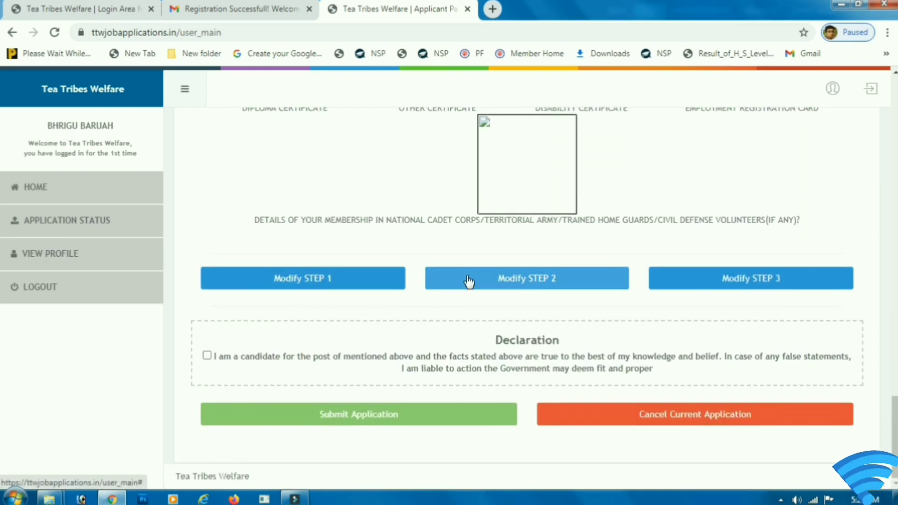
left_click(206, 357)
left_click_drag(336, 357, 579, 384)
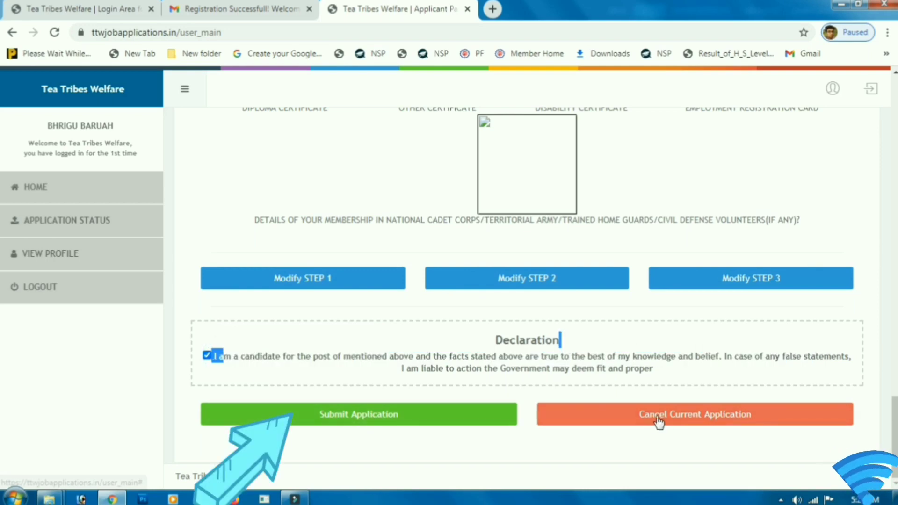
Step: Confirm final submission of the LDA-cum-Typist application, then open its Print Acknowledgement Receipt
left_click(363, 421)
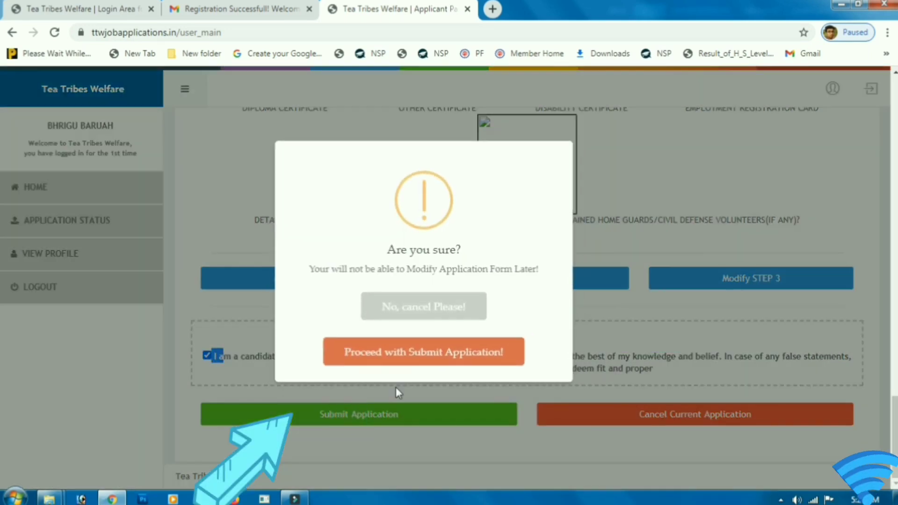
left_click(395, 256)
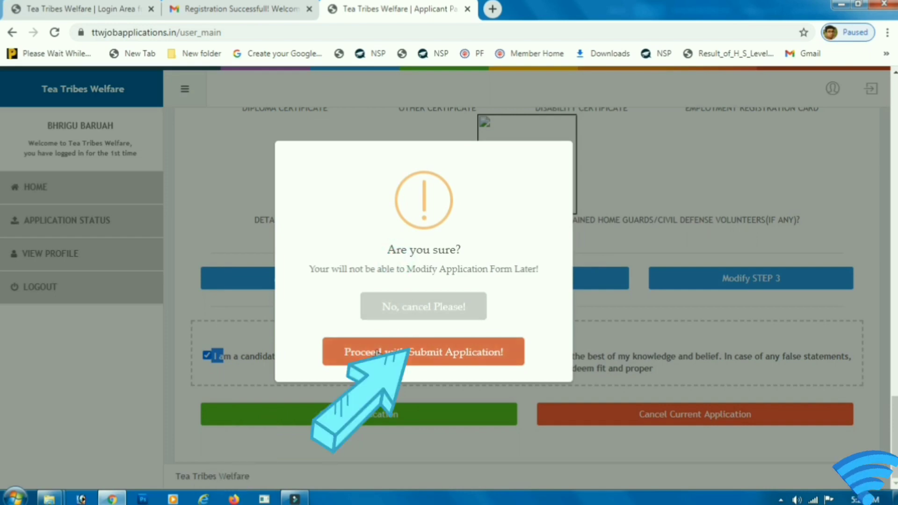
left_click(377, 352)
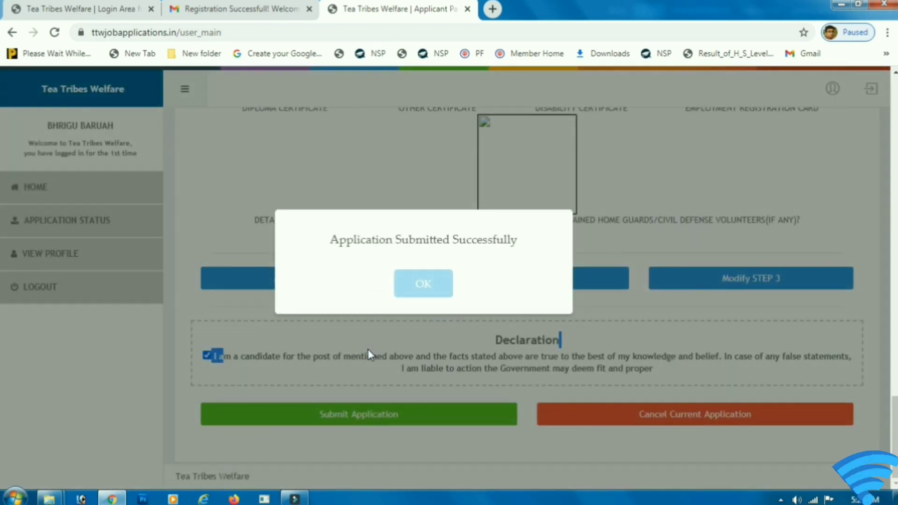
left_click(433, 286)
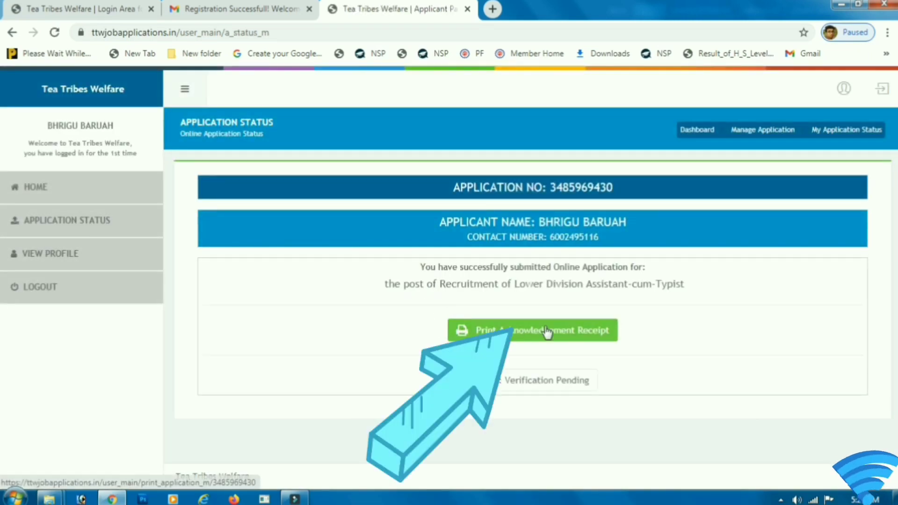
left_click(514, 333)
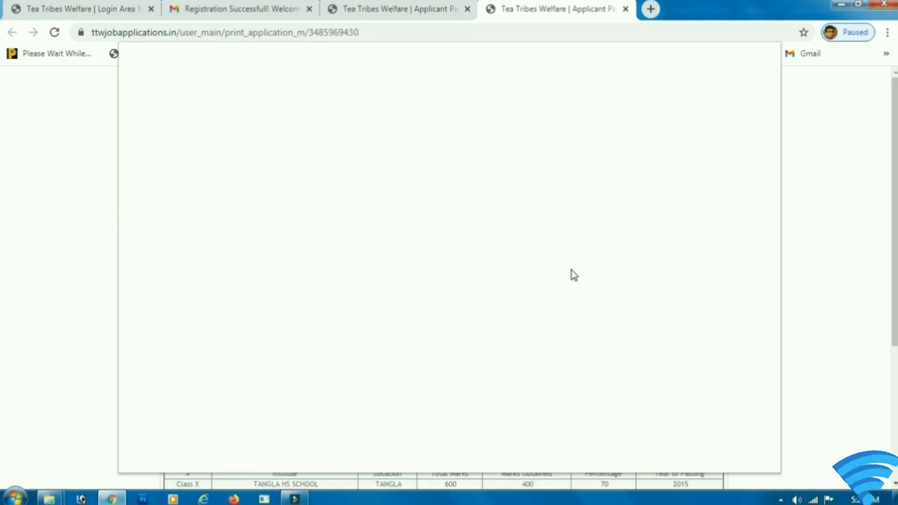